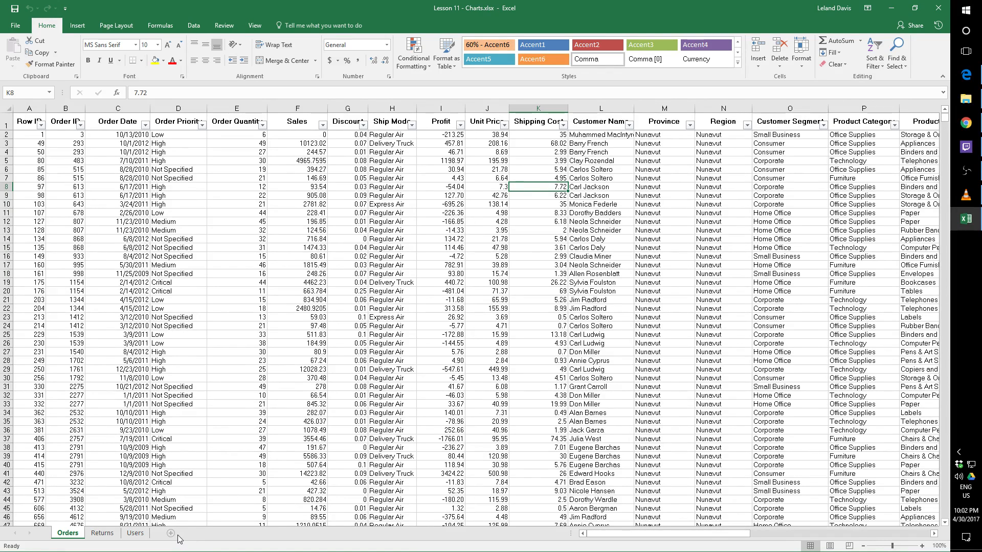
- Create a PivotTable from the Orders data range A1:U8400 on a new worksheet
click(226, 379)
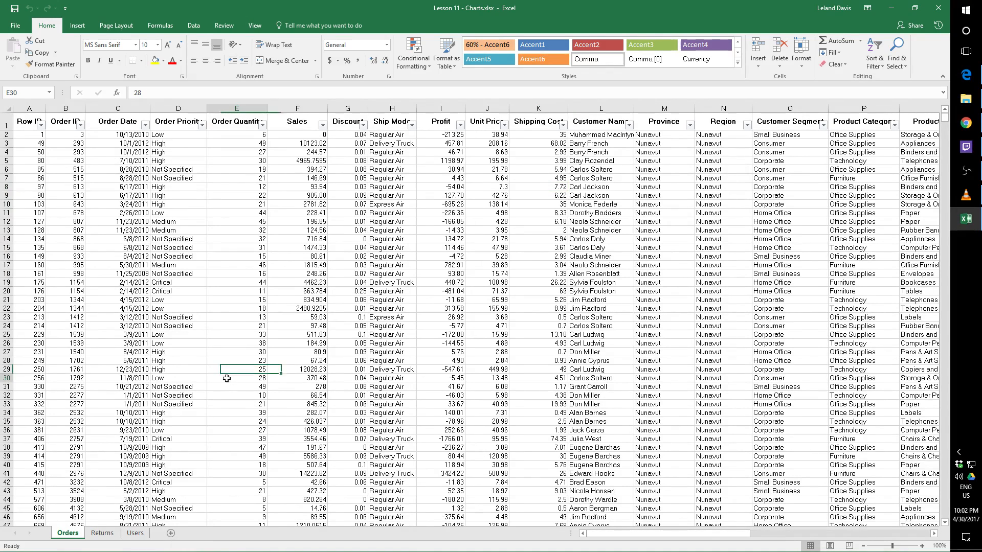
click(107, 28)
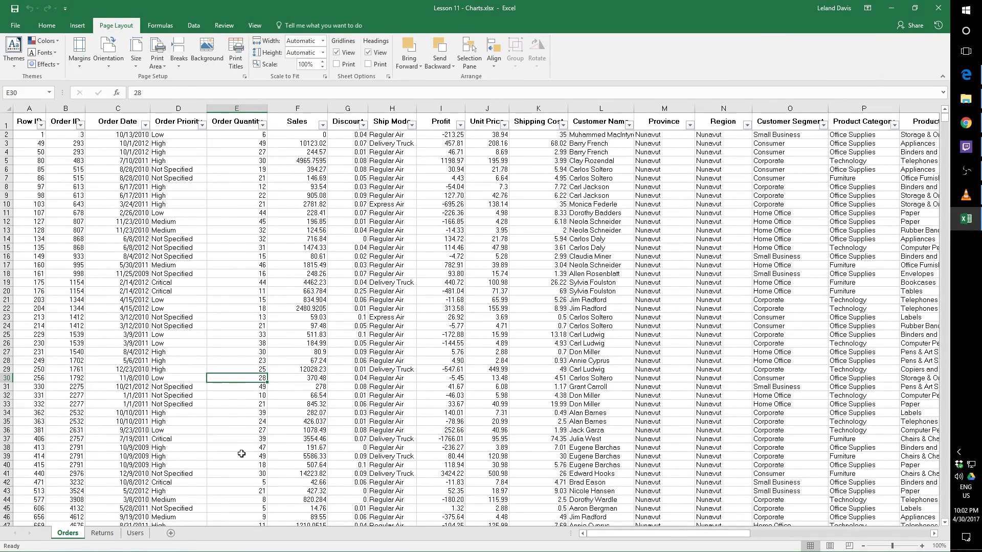
ctrl+scroll(240, 454, up, 4)
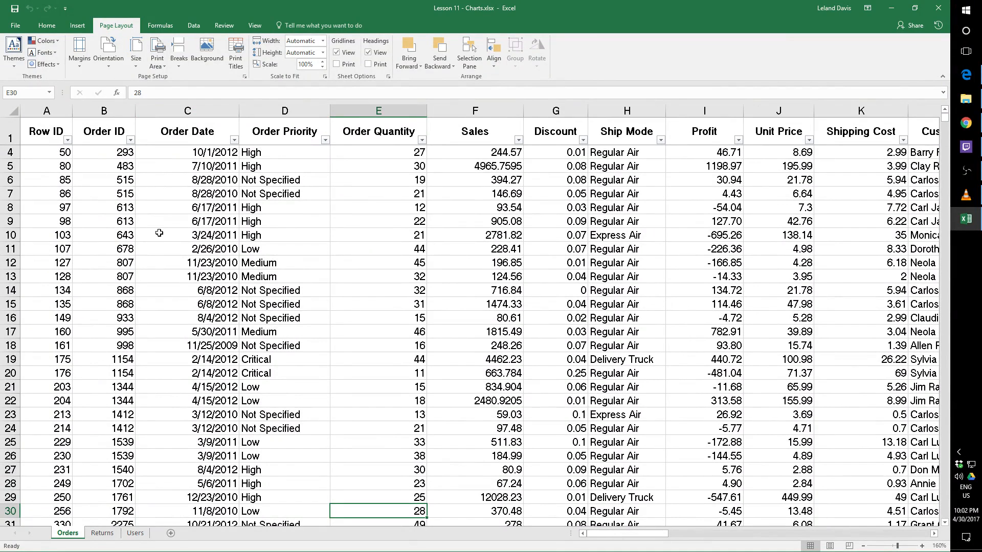
click(215, 235)
click(78, 27)
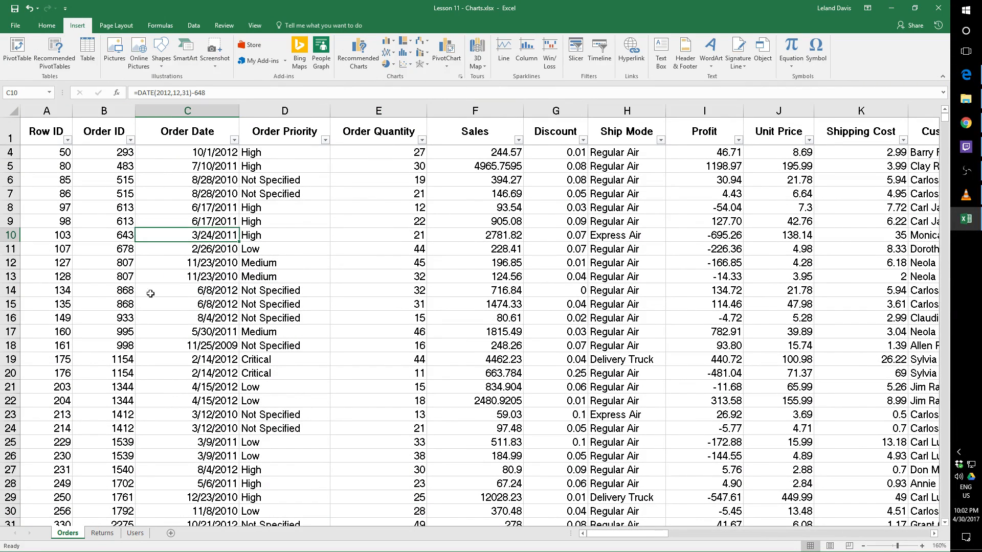
click(17, 50)
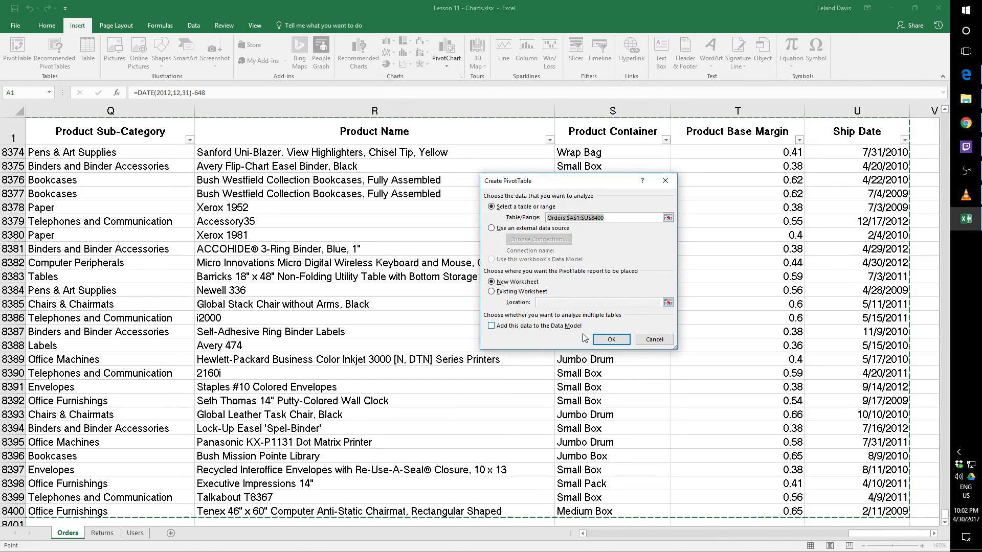
click(611, 340)
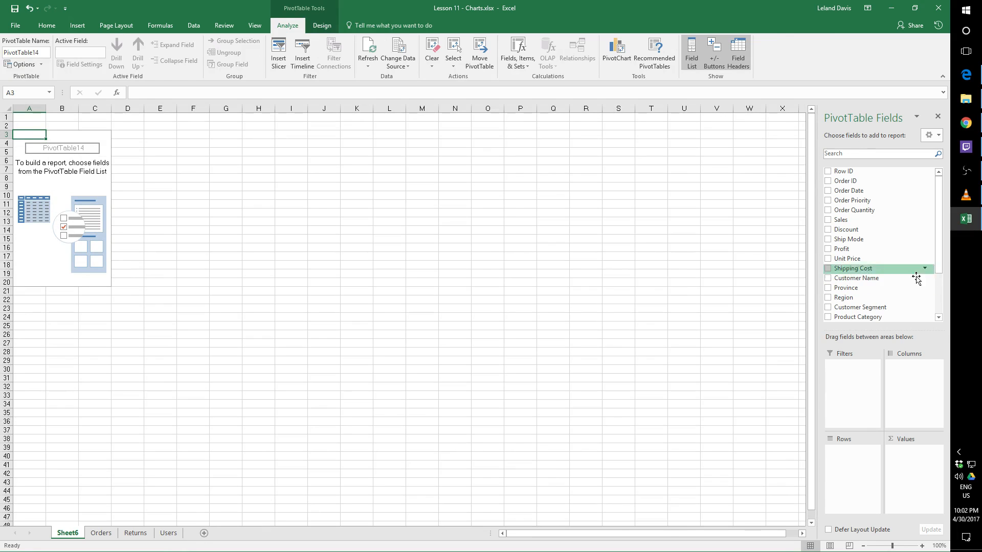
- Add Profit as the summed value and Region as the row field of the PivotTable
mouse_move(937, 231)
mouse_down()
mouse_move(938, 275)
mouse_move(943, 221)
mouse_up()
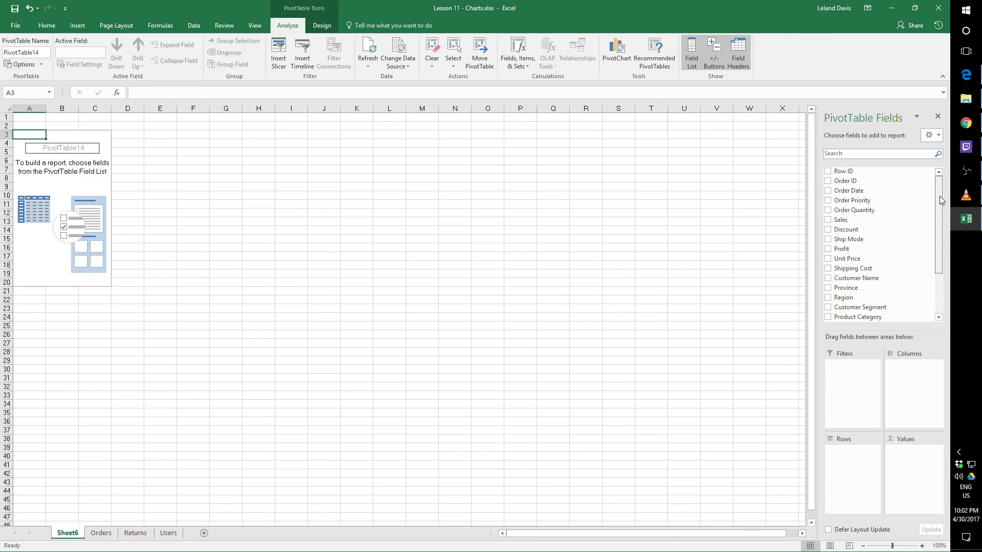
click(828, 249)
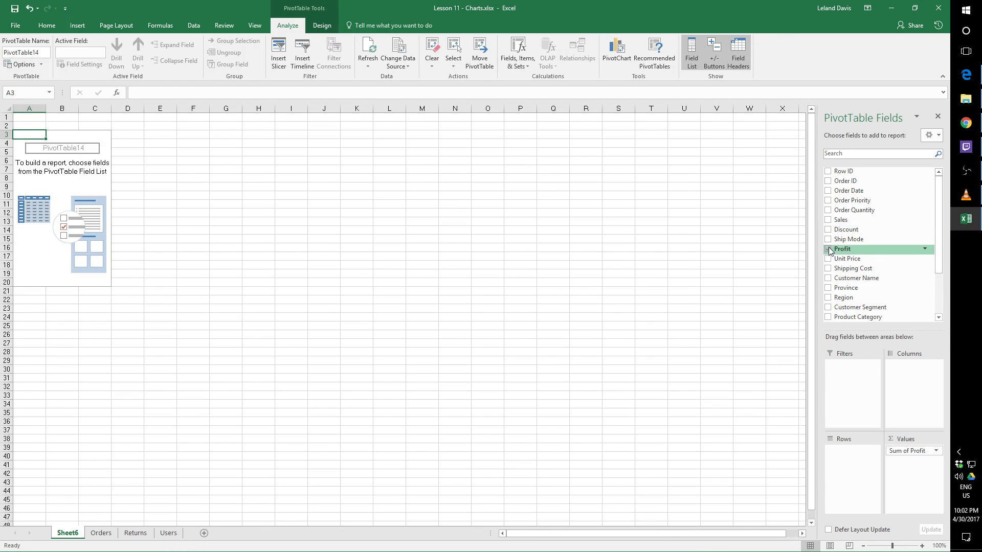
scroll(937, 233, down, 2)
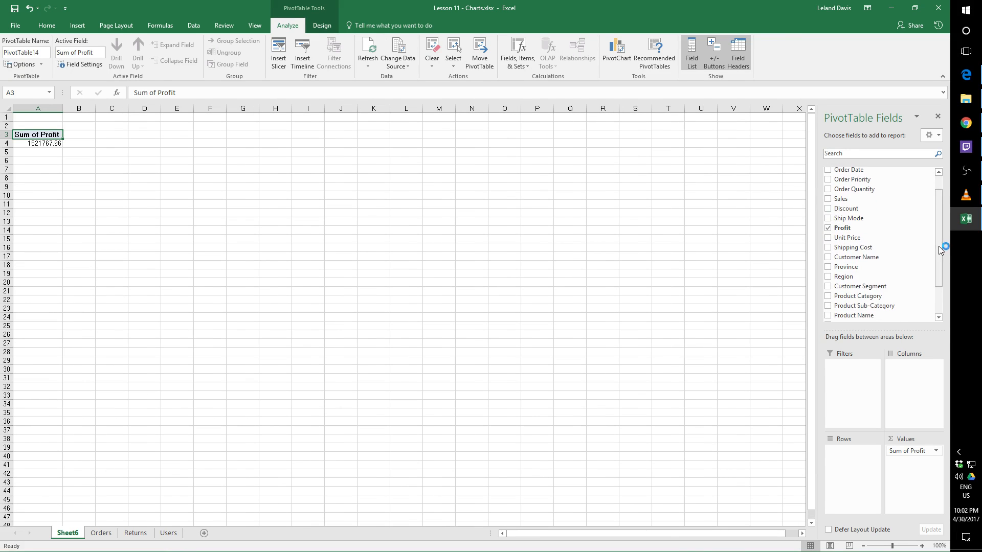
click(828, 277)
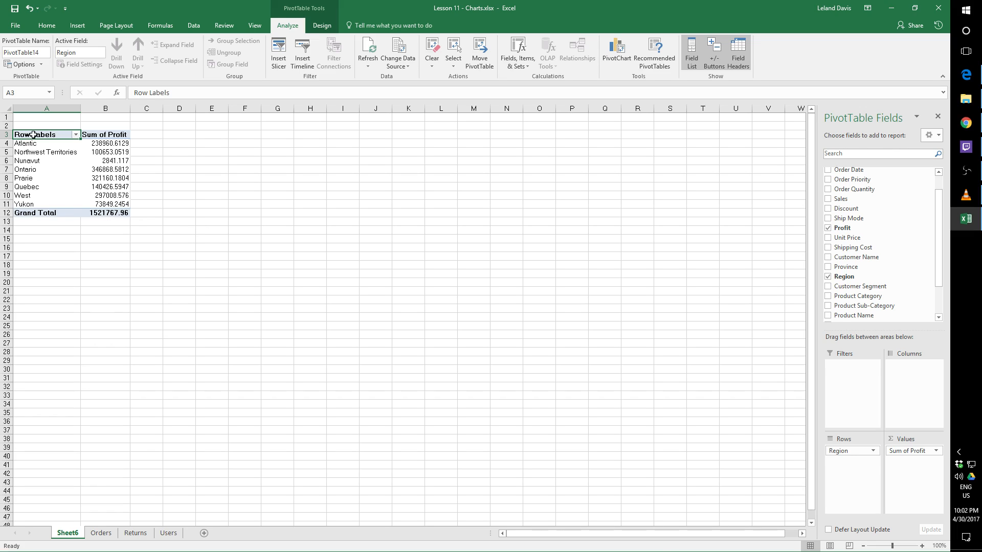
drag(32, 139, 104, 223)
click(105, 187)
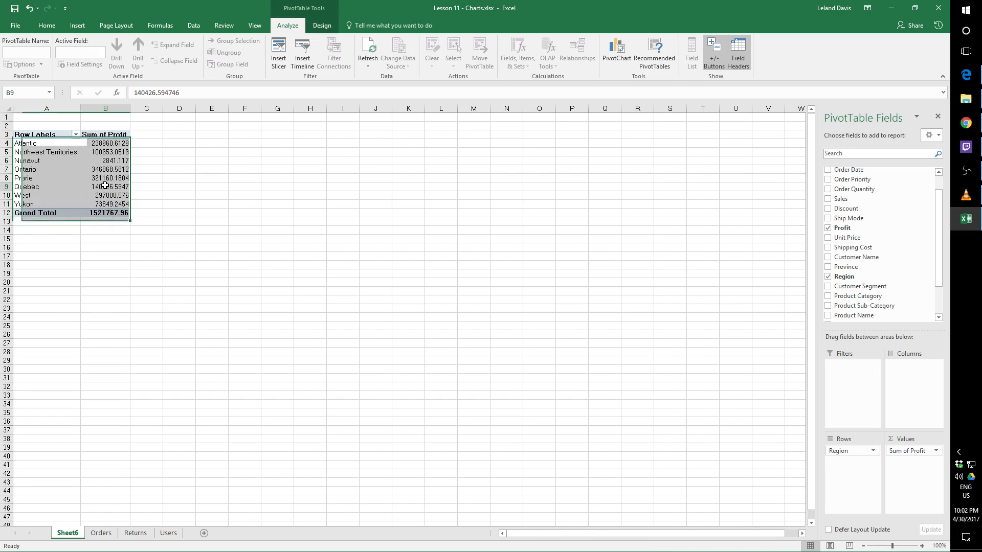
click(42, 137)
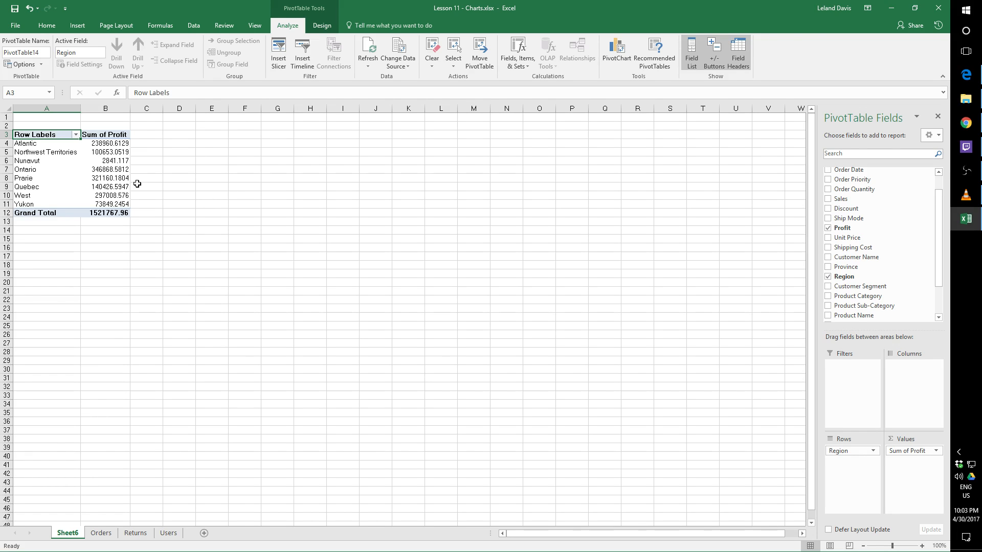
- Select the whole PivotTable, A3:B12, and bring up the chart types available for it
click(76, 24)
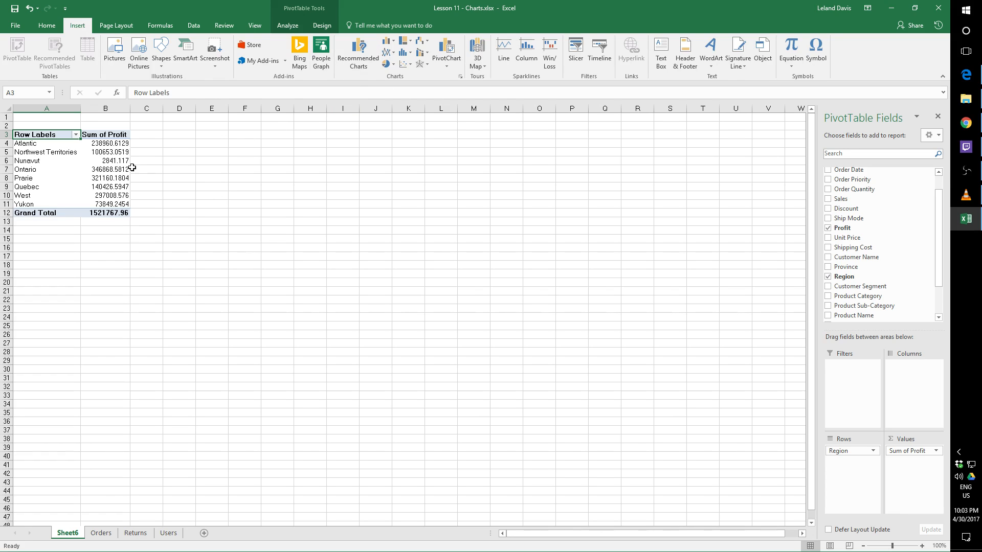
drag(59, 134, 115, 213)
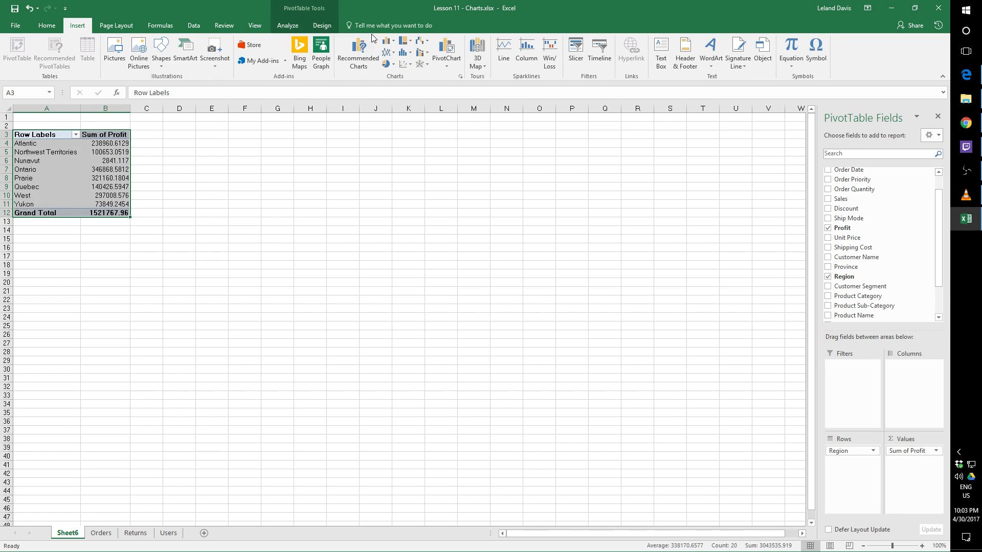
click(359, 54)
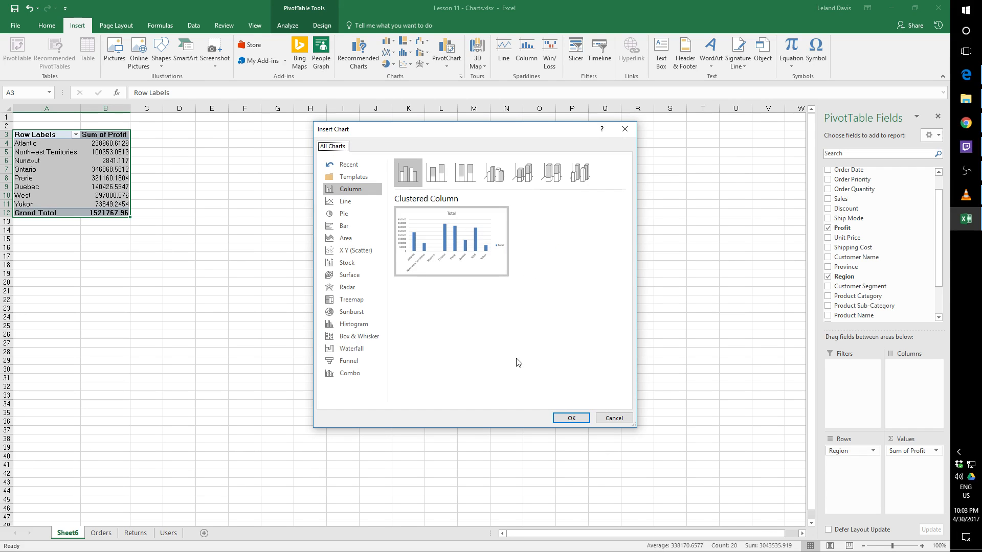
- Preview the Stacked Column, Line, Pie, 3-D Pie, Pie of Pie and Doughnut charts for the pivot data
mouse_move(480, 261)
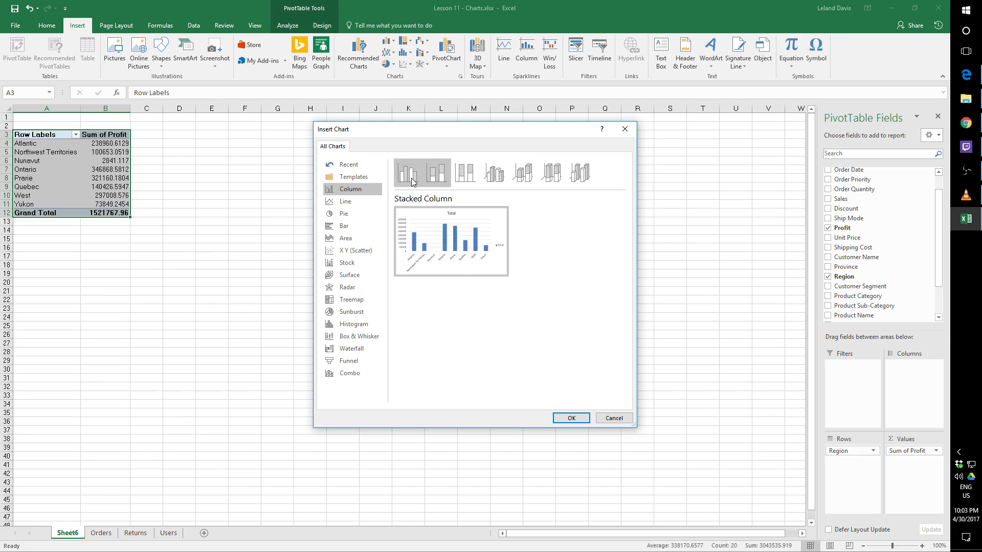
click(437, 174)
mouse_move(439, 276)
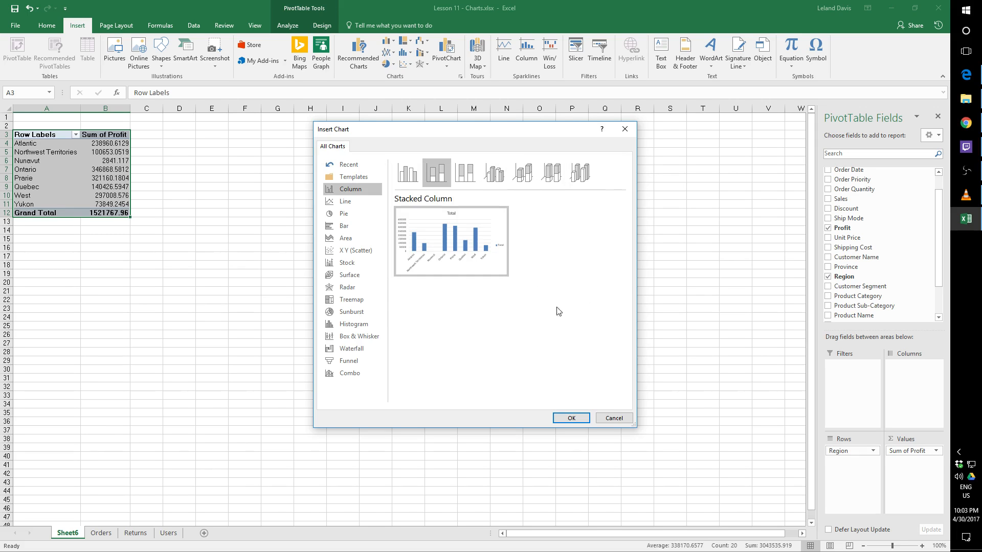
click(364, 201)
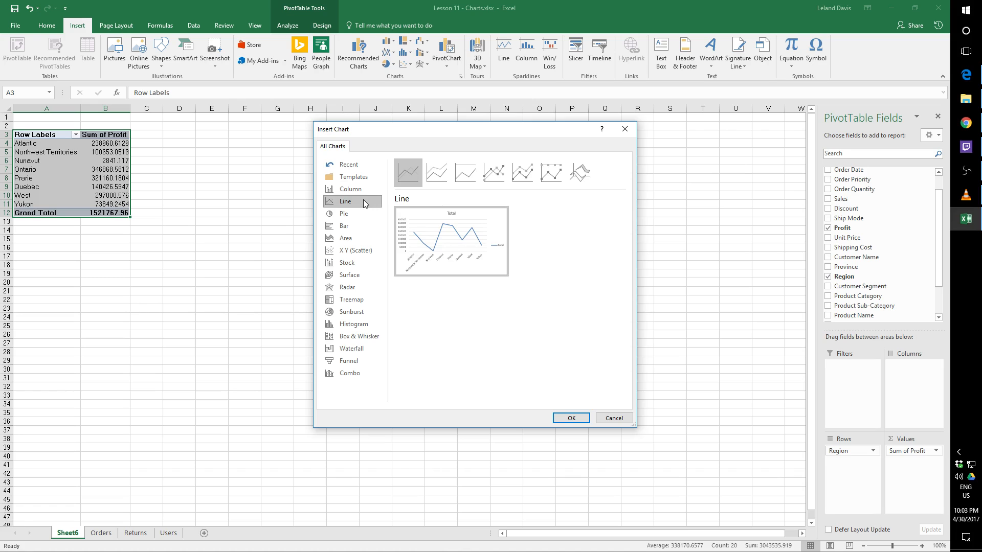
mouse_move(439, 271)
click(351, 215)
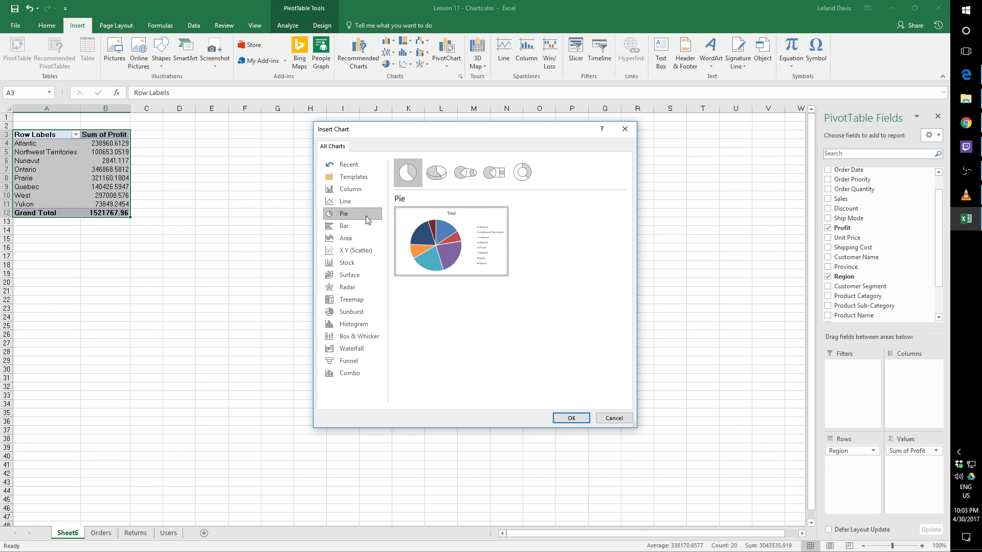
click(436, 172)
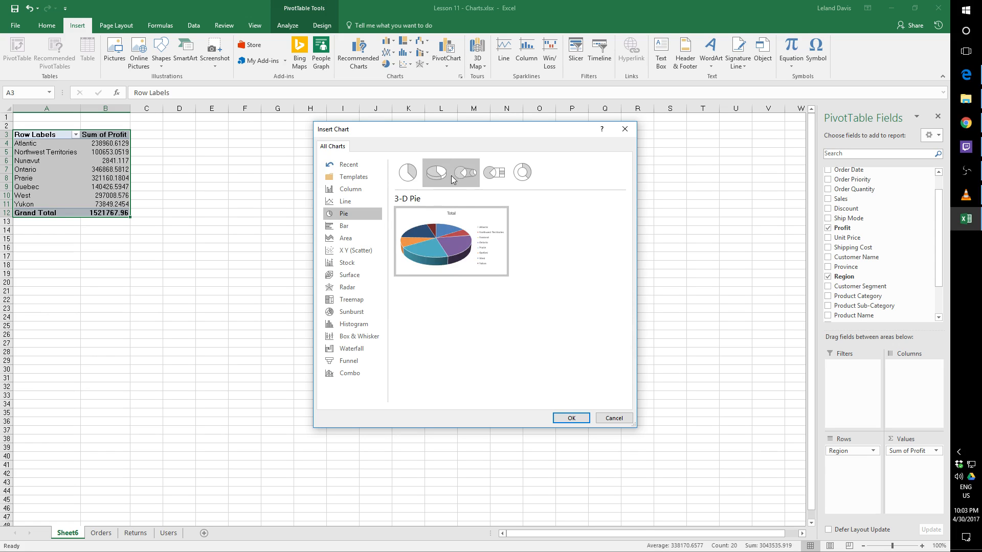
click(458, 175)
click(436, 174)
click(457, 175)
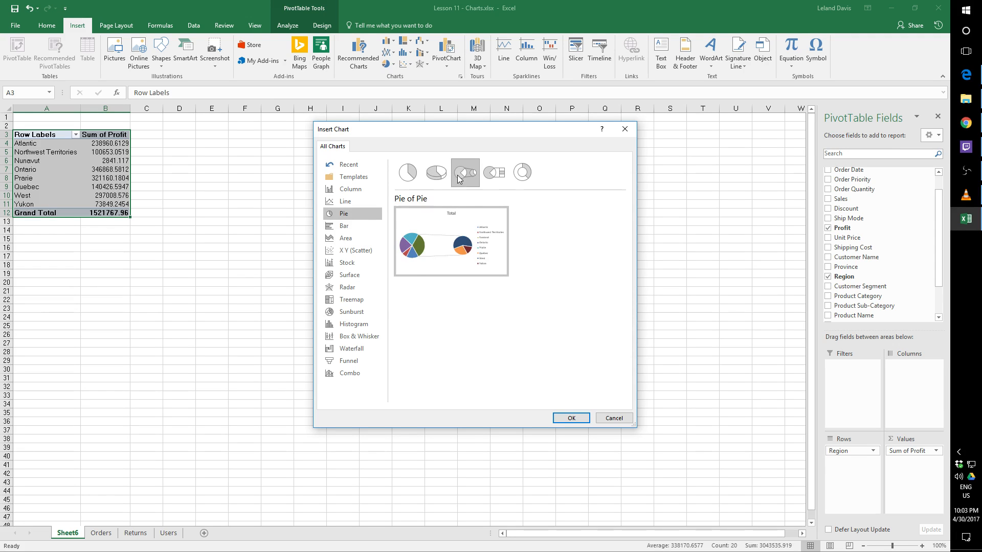
click(492, 174)
click(523, 177)
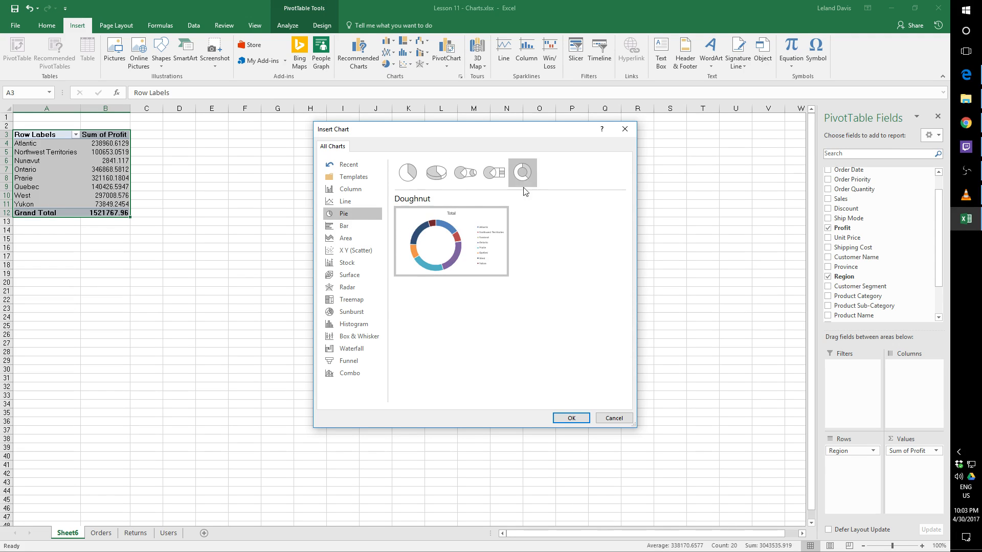
- Insert a 3-D Pie chart of the pivot data and enlarge it beside the table across columns D to P, rows 2 to 31
click(436, 174)
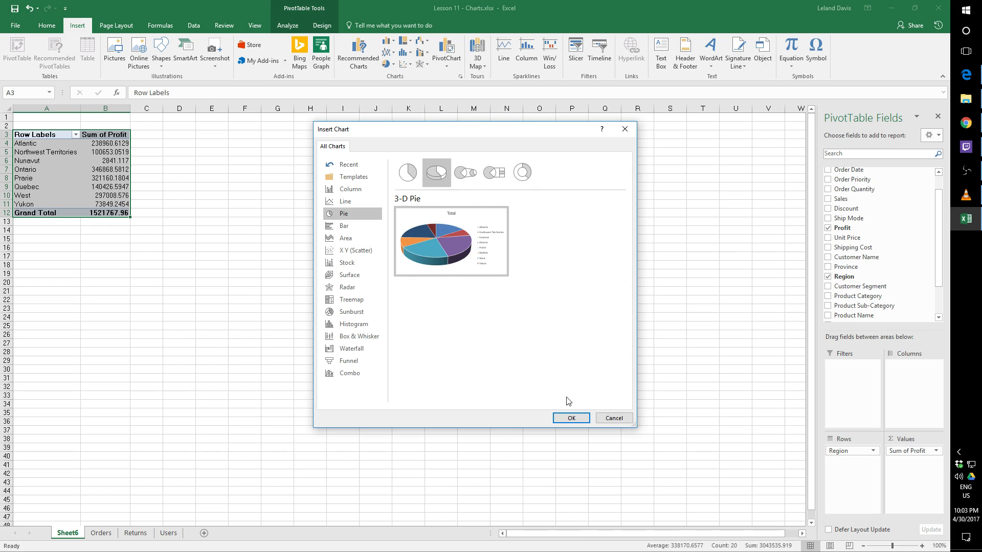
click(570, 418)
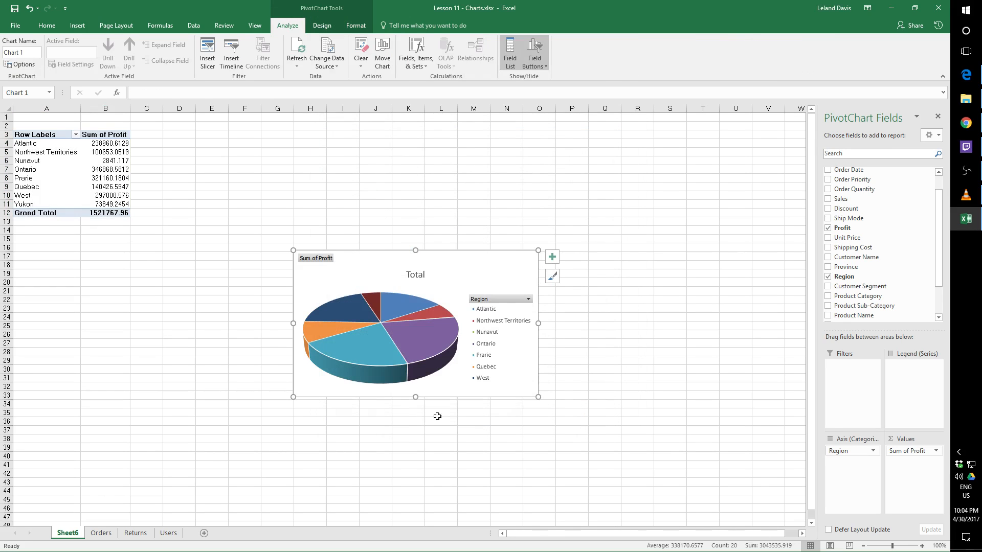
drag(396, 265, 233, 137)
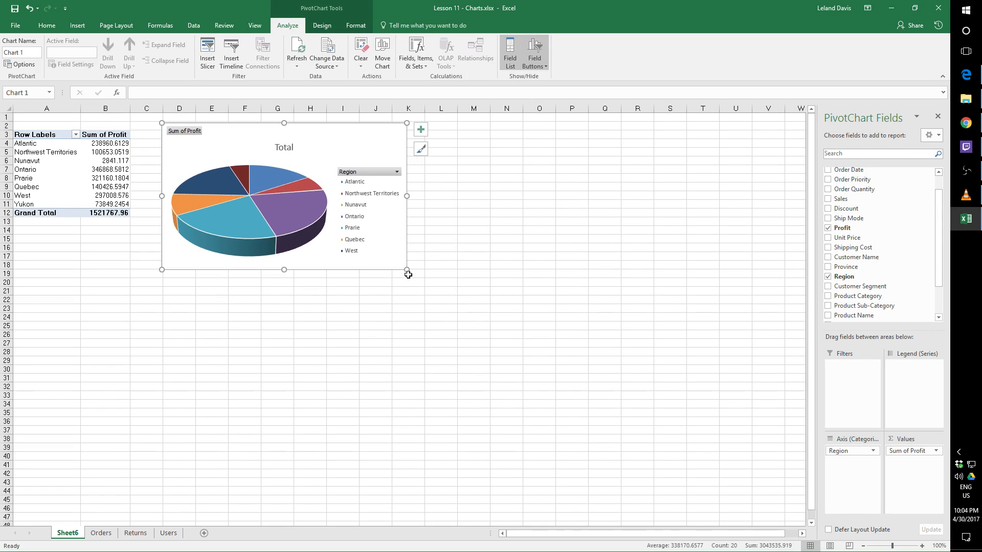
drag(408, 271, 413, 378)
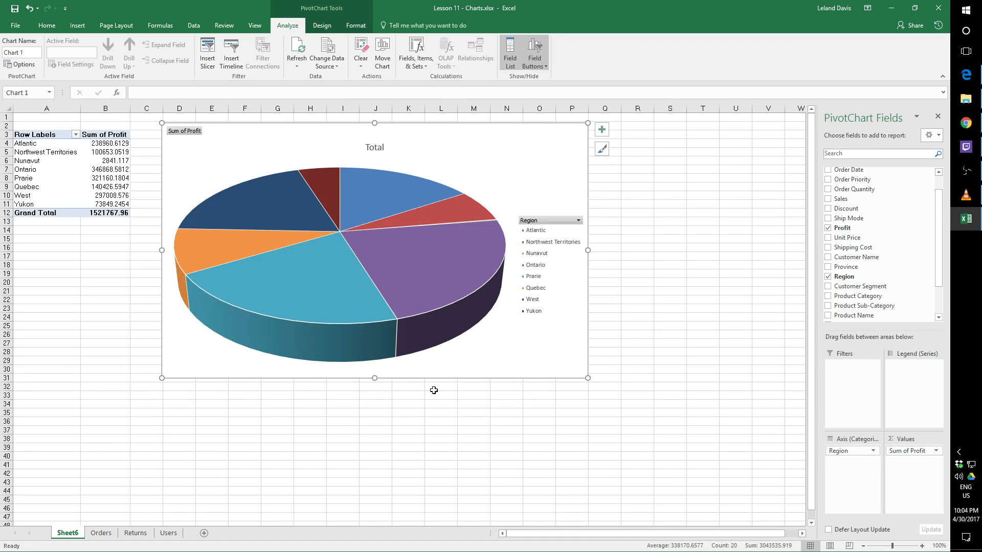
- Change the pie chart's title to "Profit by Region"
click(379, 148)
click(505, 156)
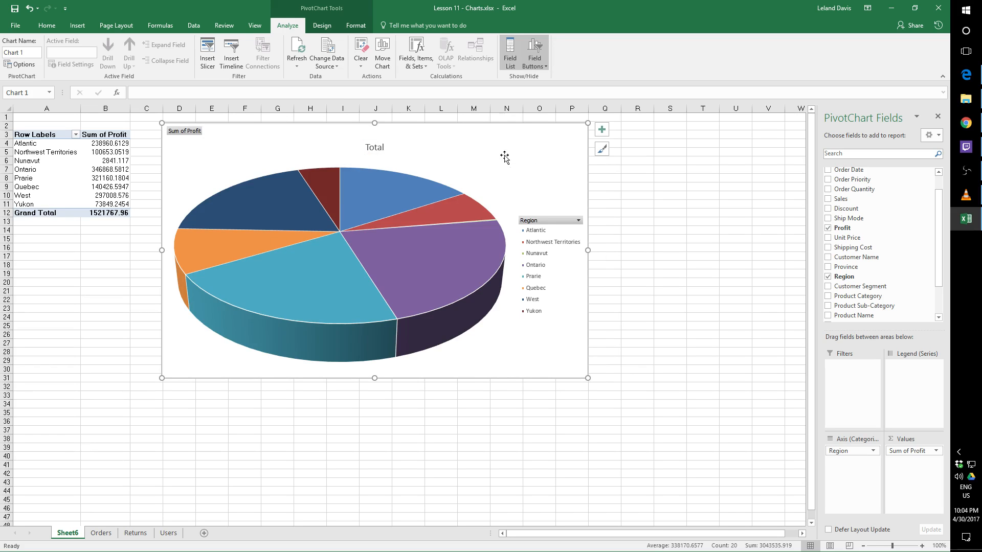
click(380, 147)
double_click(381, 147)
drag(382, 147, 365, 147)
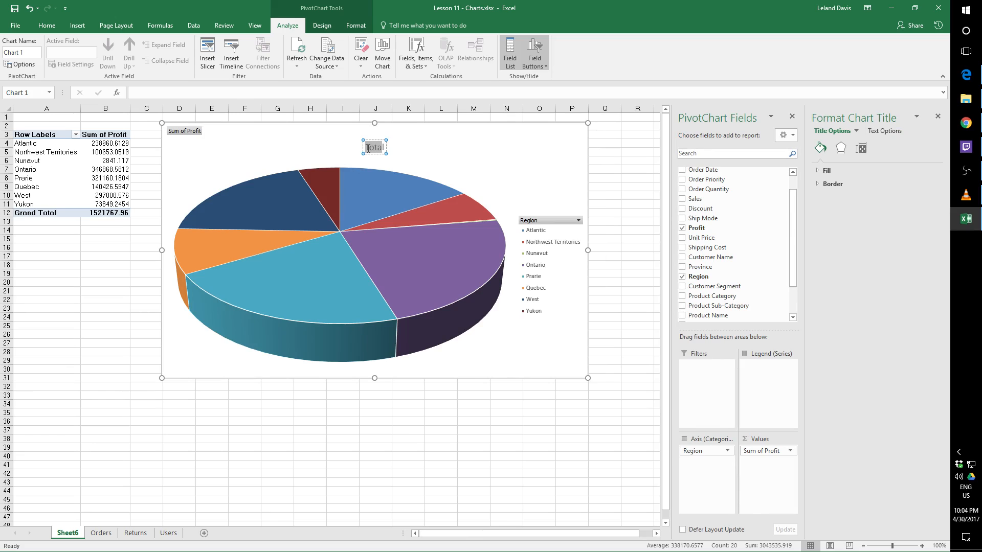
text(P)
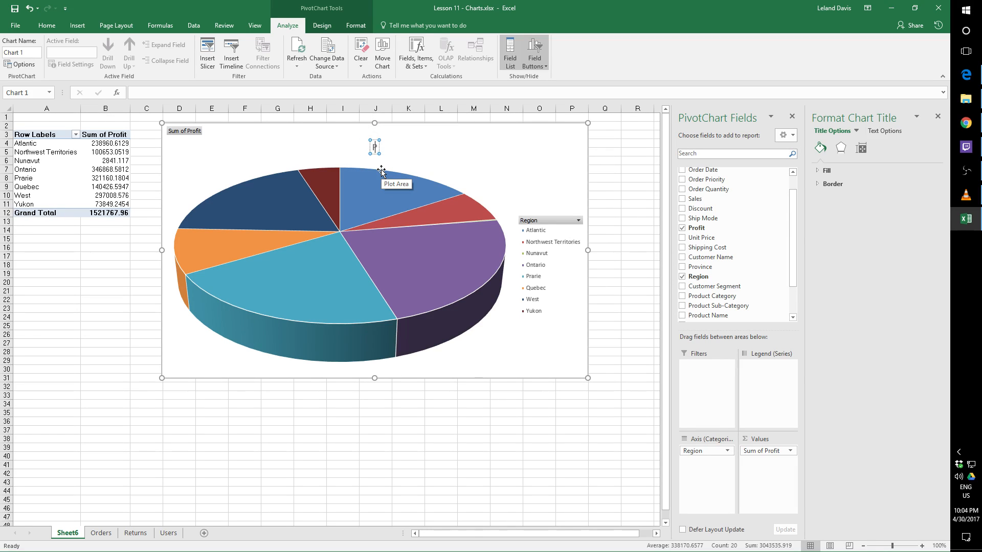
text(rofit by Region)
key(Return)
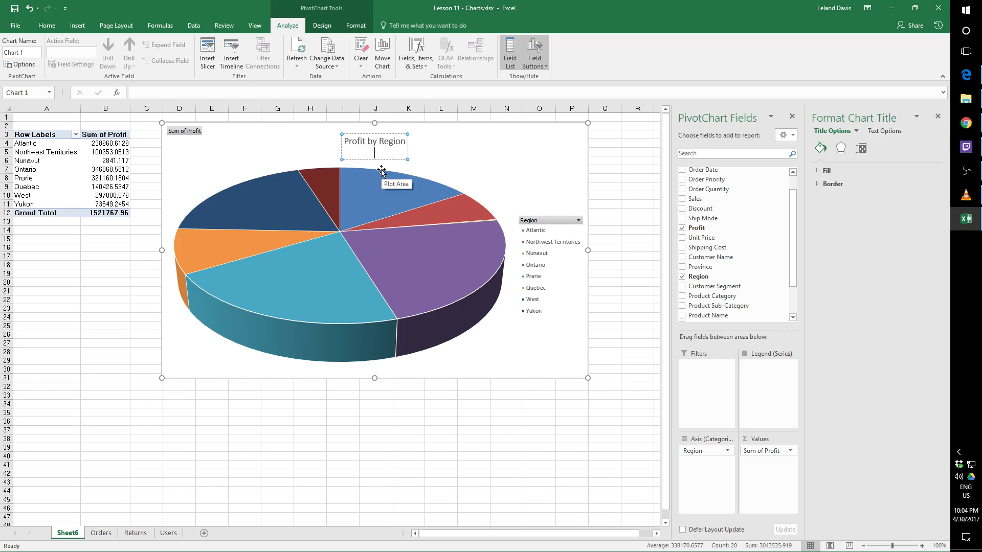
key(BackSpace)
key(Escape)
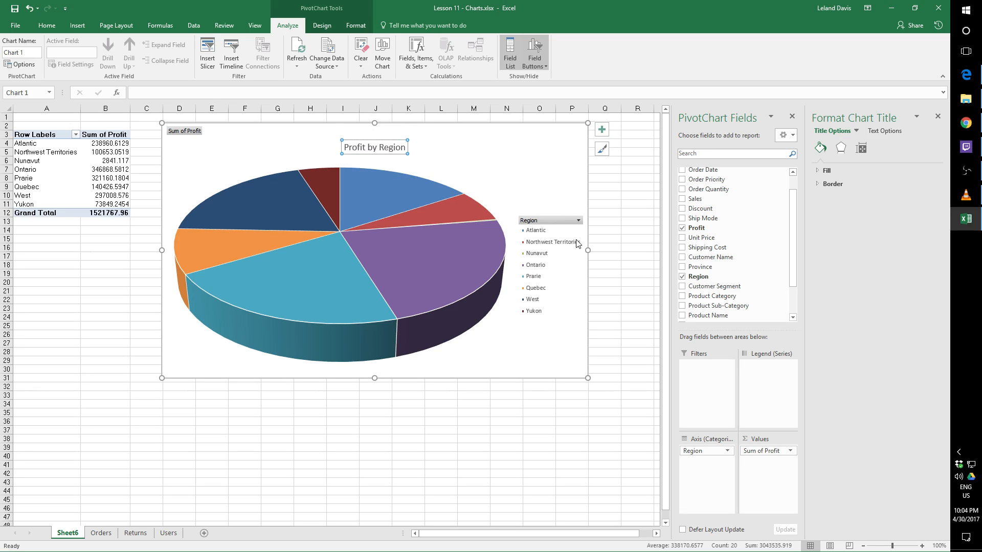
- Filter the pie chart's Region field to exclude Atlantic
click(579, 221)
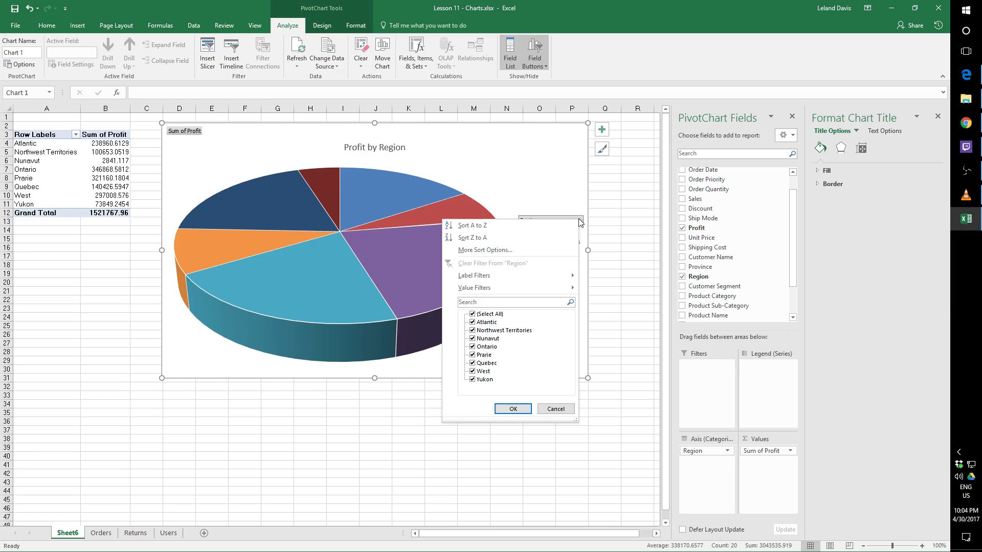
click(473, 322)
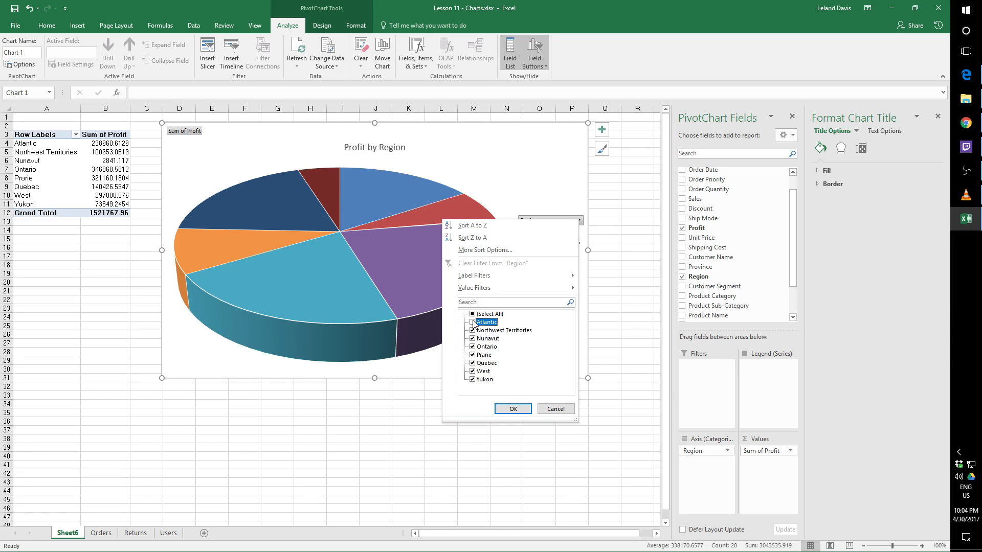
click(509, 408)
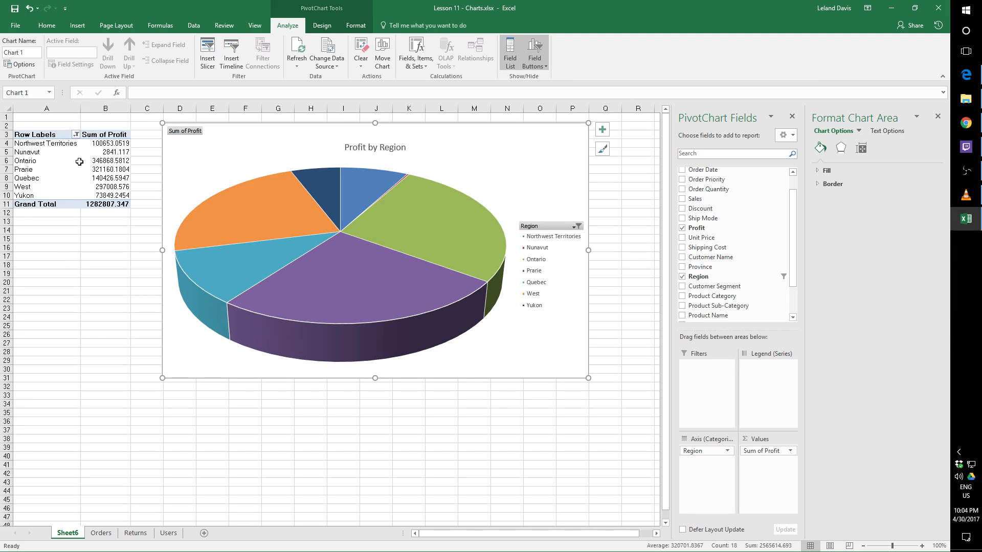
- Include Atlantic again in the pie chart's Region filter
click(76, 135)
click(77, 136)
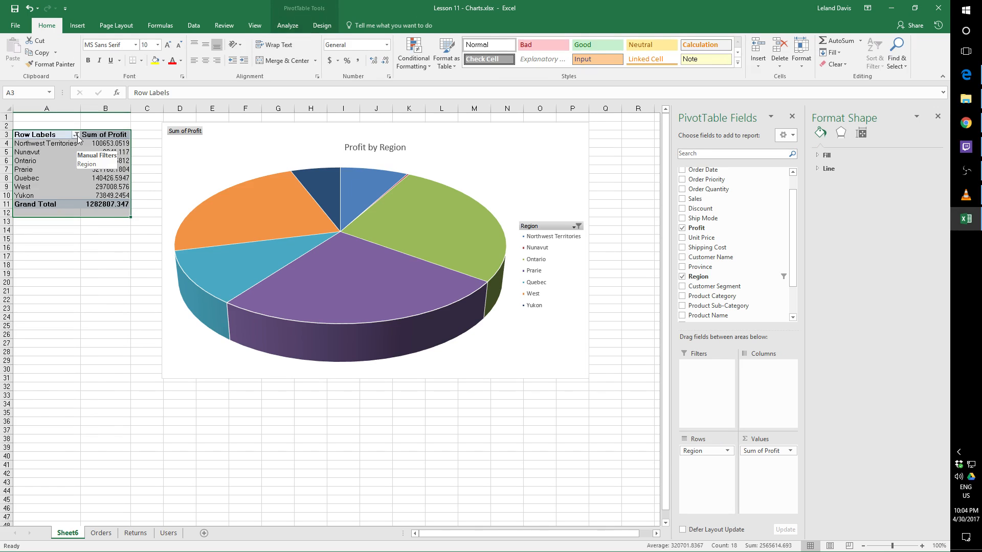
click(779, 277)
click(779, 278)
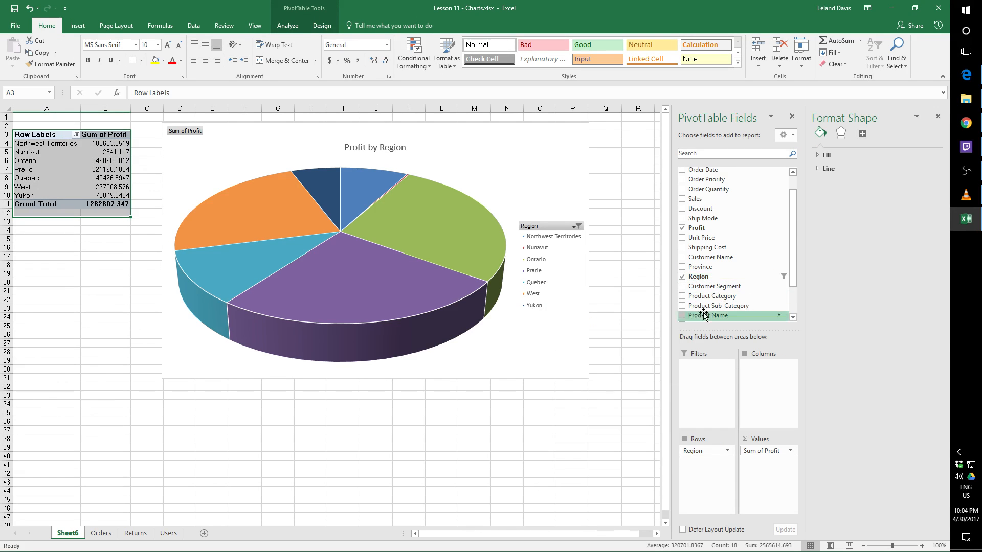
click(578, 227)
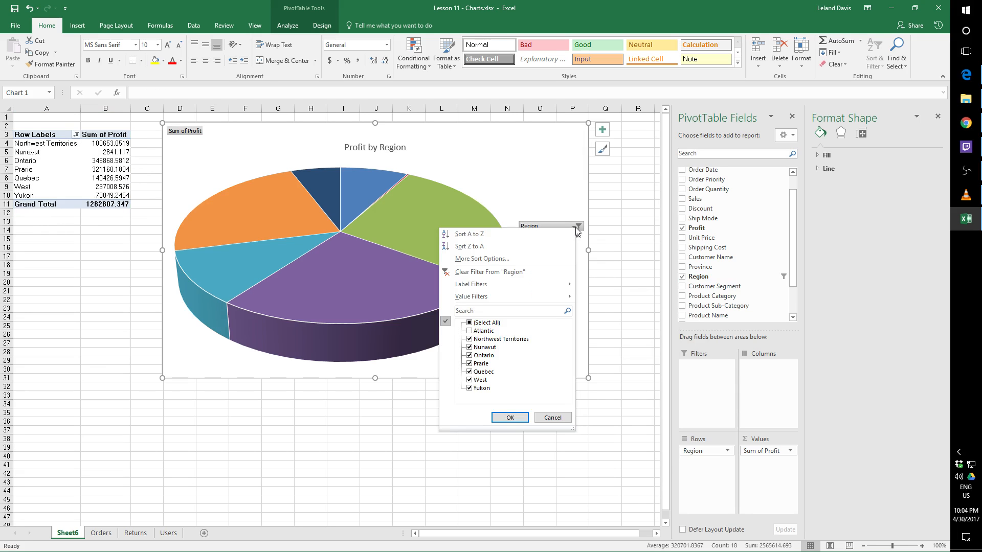
click(469, 331)
click(510, 417)
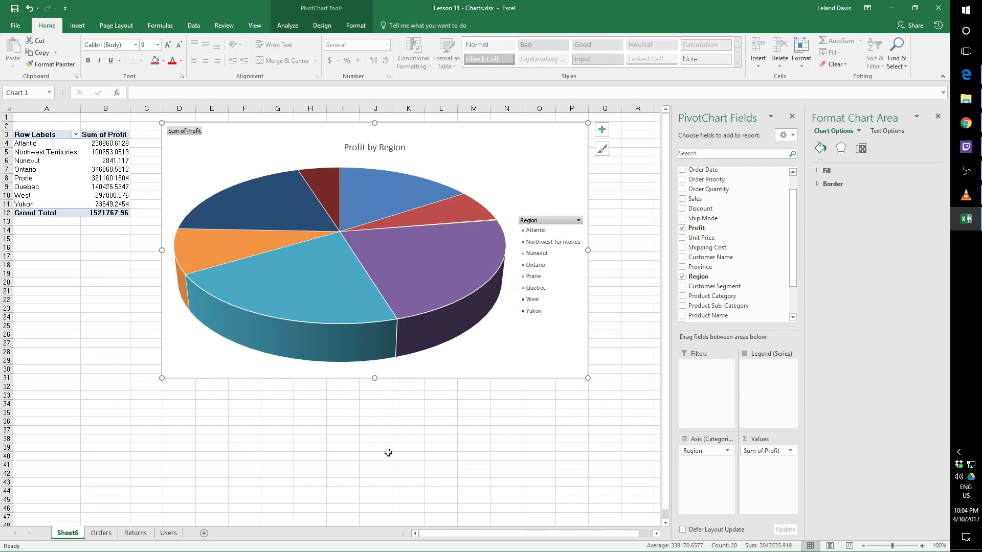
- Apply the chart style with percentage labels and a light gray background to the pie chart, and move it across columns F to R
click(479, 161)
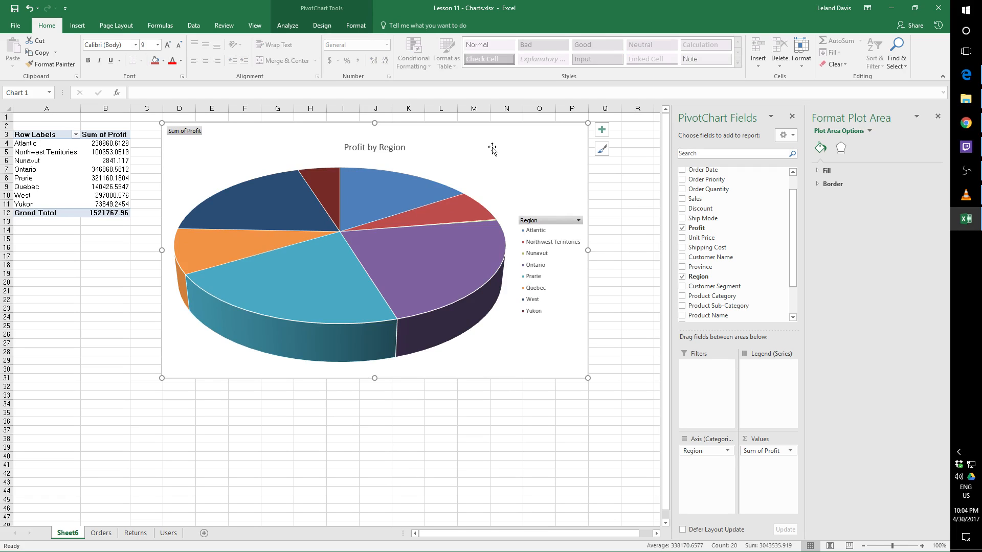
click(491, 148)
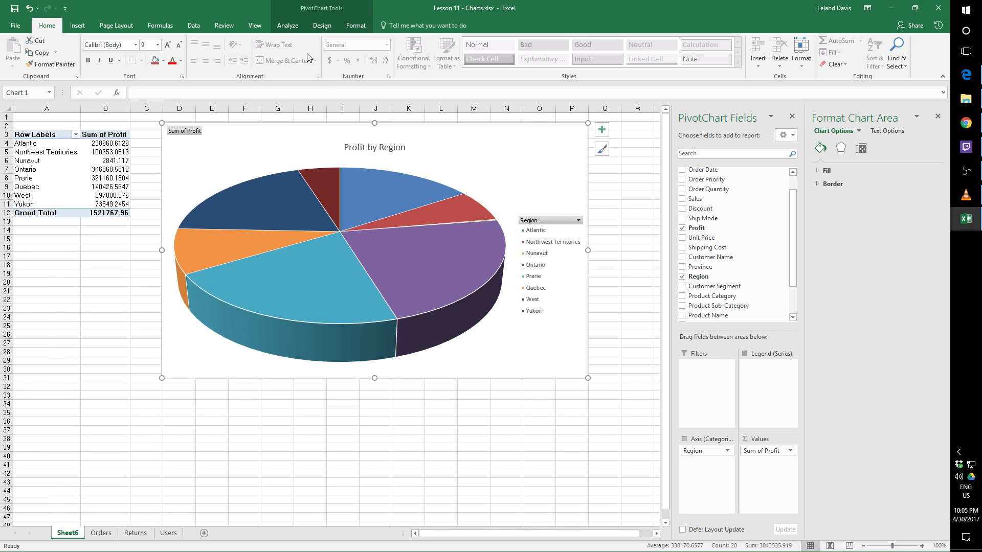
click(322, 28)
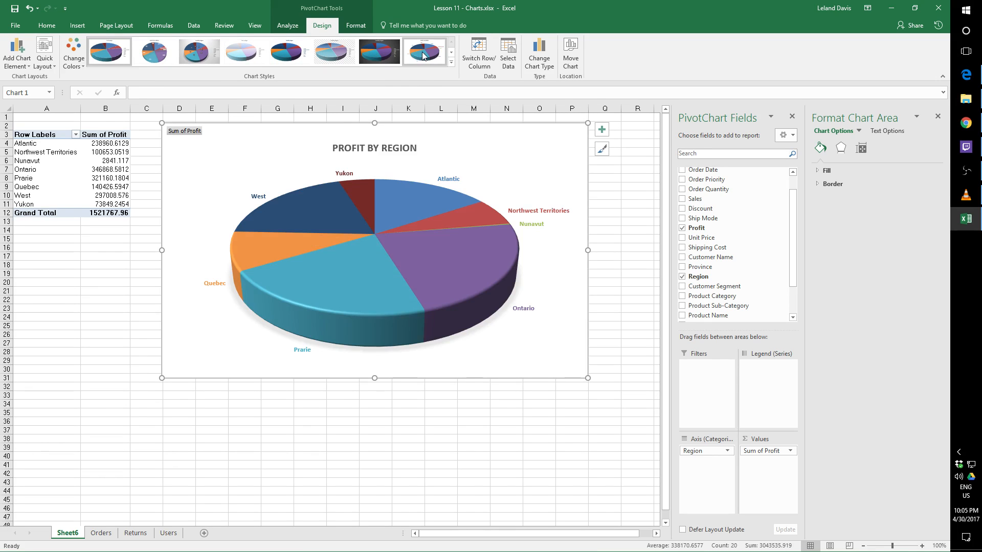
click(452, 61)
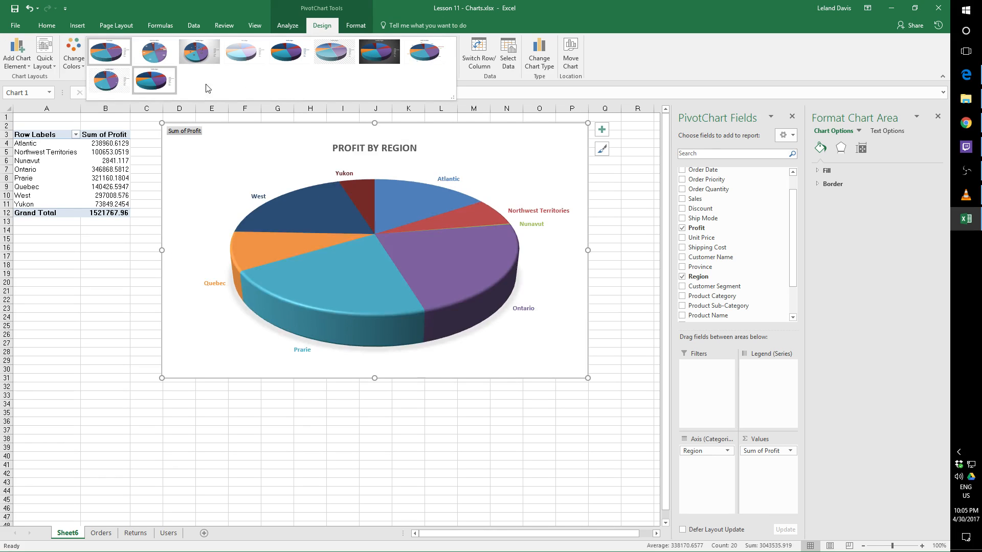
click(109, 84)
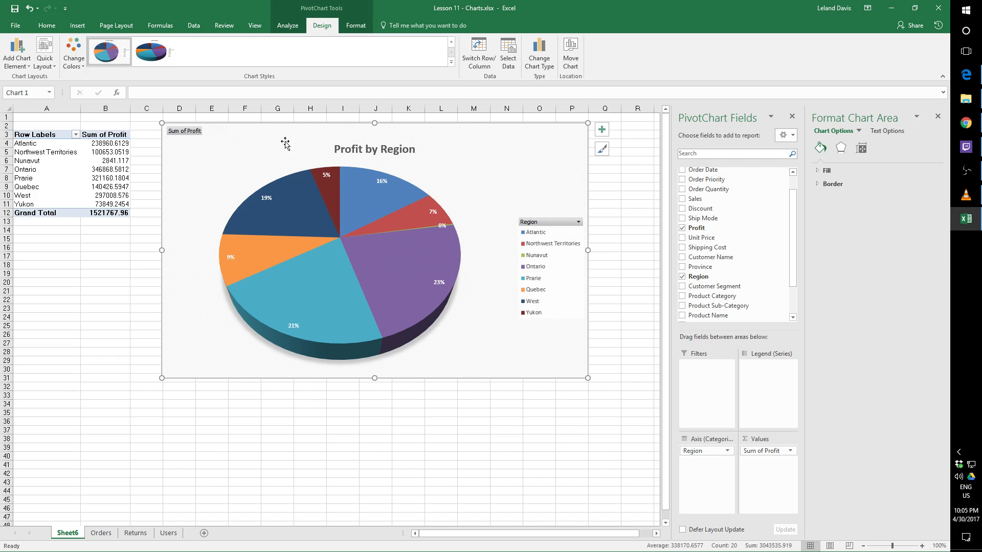
drag(281, 127, 347, 125)
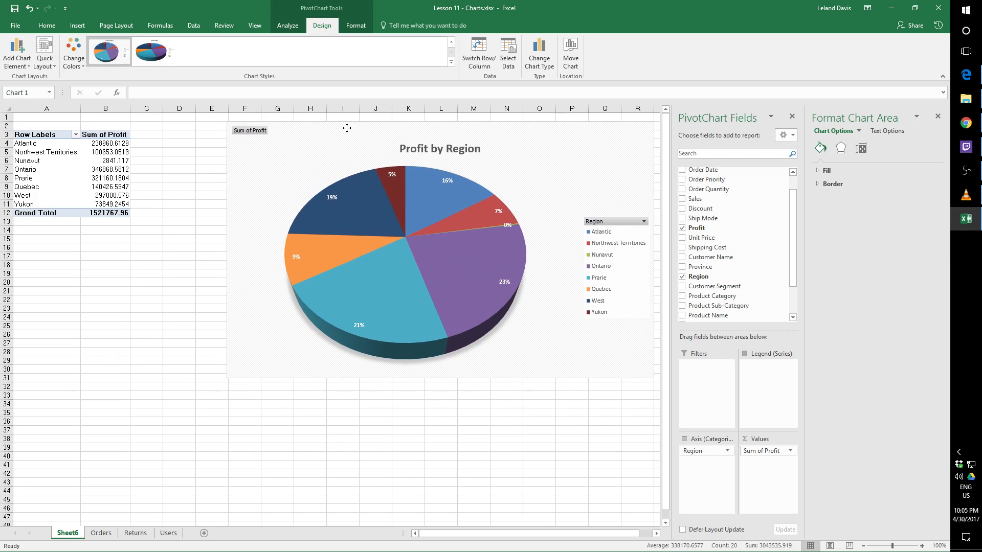
- Create a second PivotTable from Orders!$A$1:$U$8400, placed at cell A14 of Sheet6
click(33, 232)
click(79, 27)
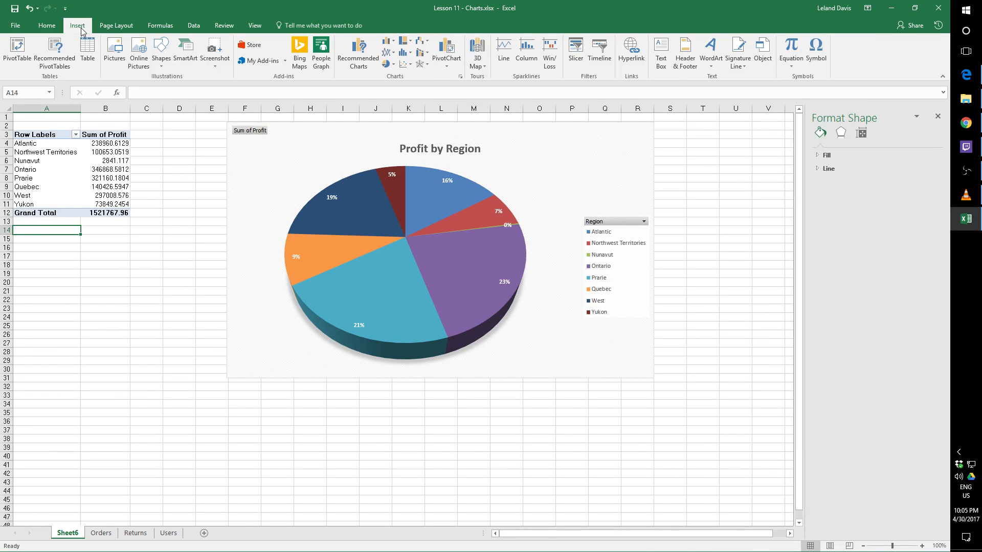
click(16, 51)
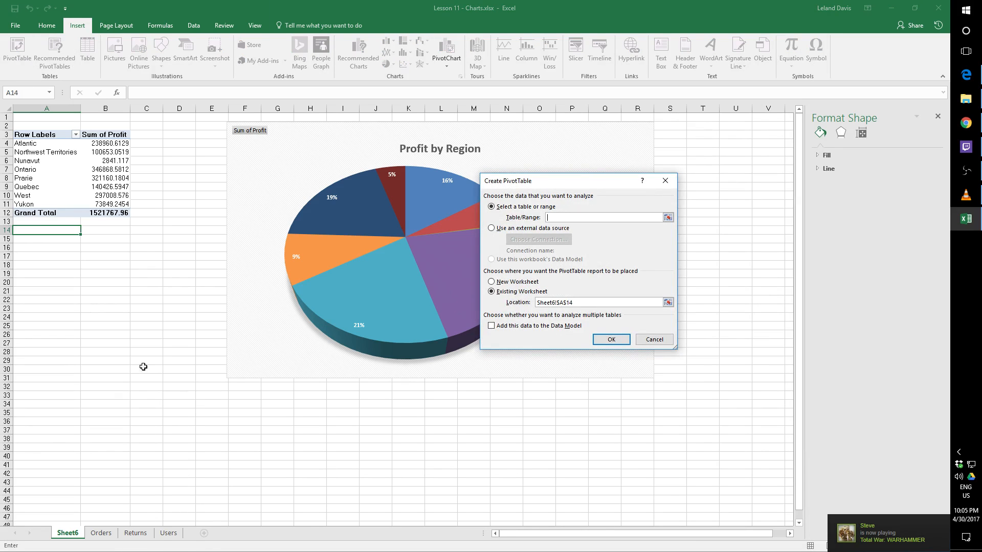
click(100, 533)
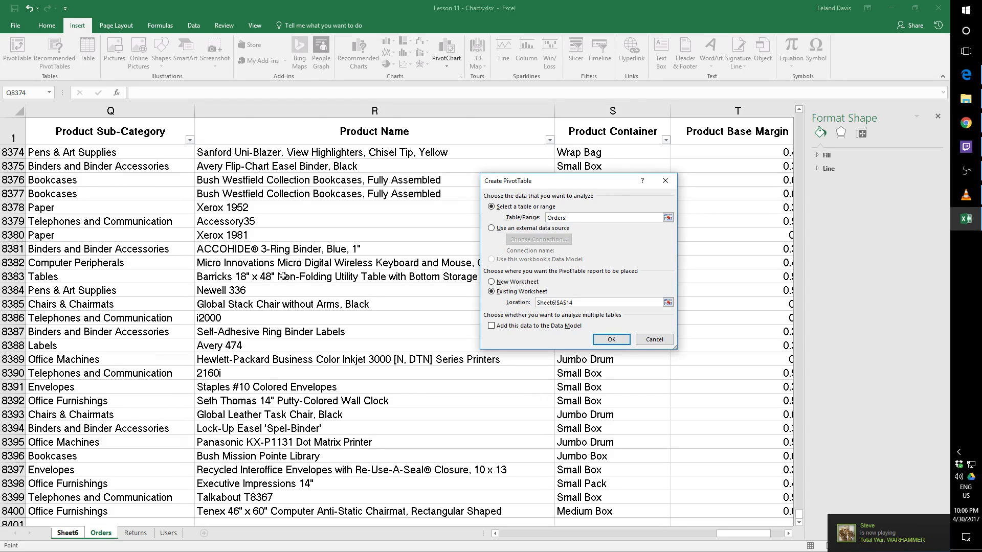
key(ctrl+a)
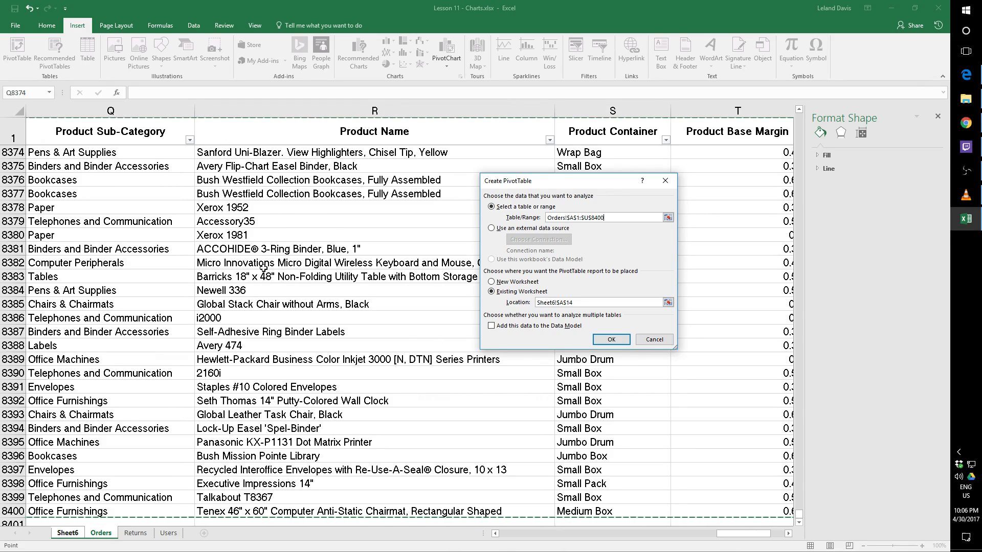
click(612, 341)
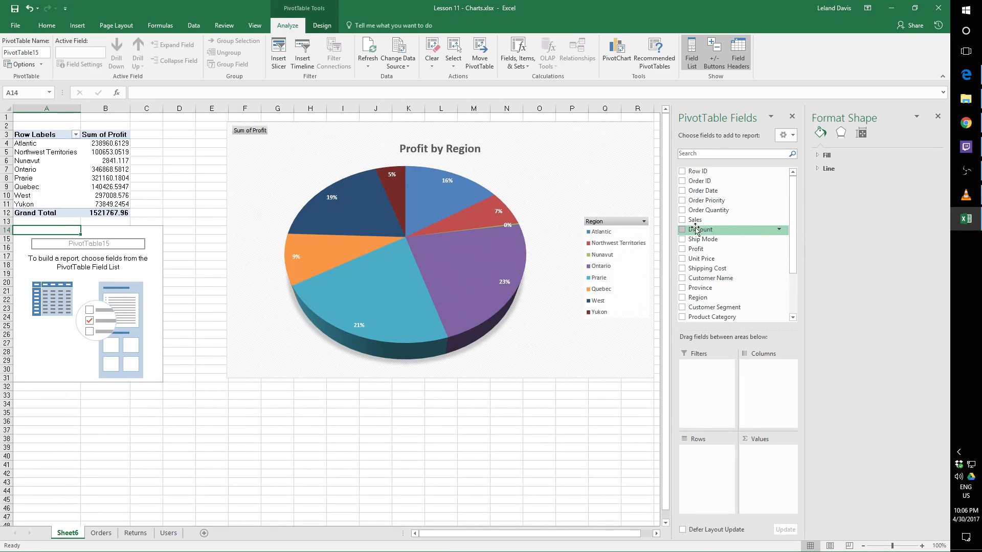
- Add Sales as the summed value and Product Sub-Category as the rows of the new PivotTable
click(682, 220)
scroll(793, 245, down, 4)
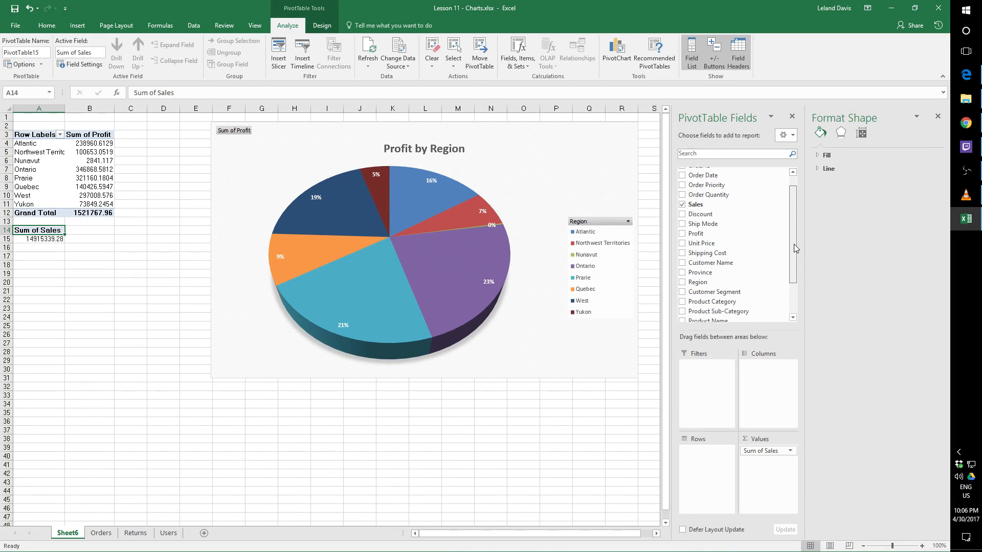
scroll(793, 258, down, 2)
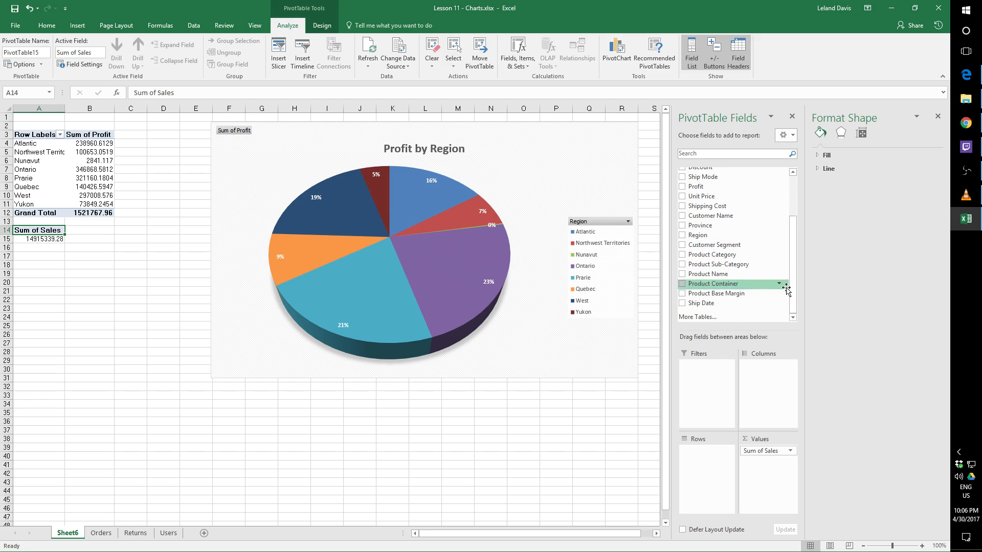
click(682, 265)
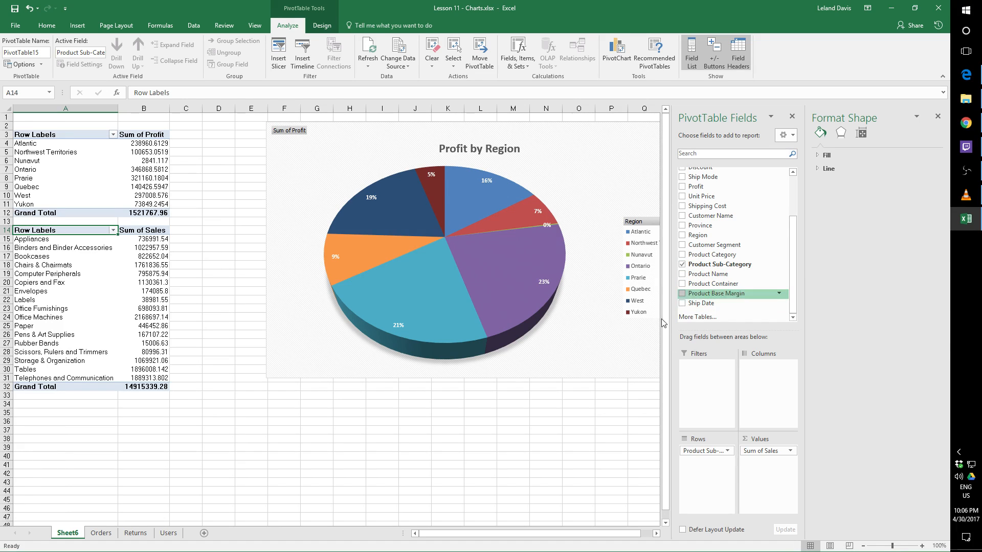
- Try Product Container as a row field alone and combined with Product Sub-Category, and return to Product Sub-Category only
click(682, 284)
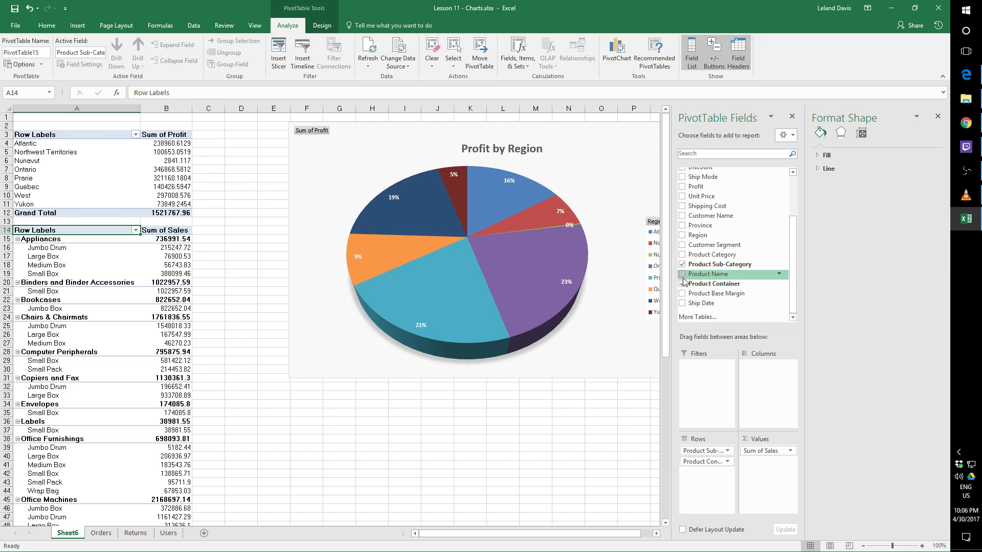
click(682, 264)
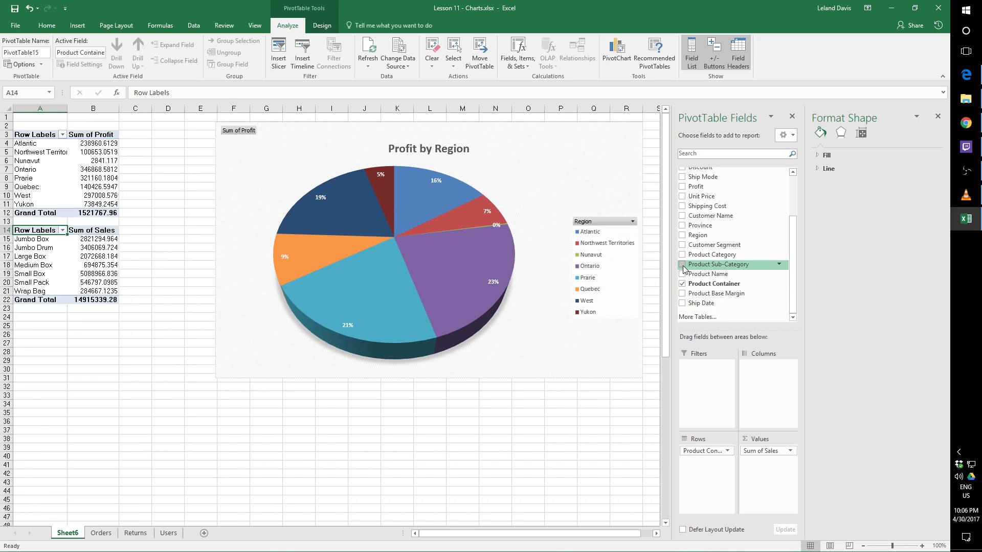
click(682, 264)
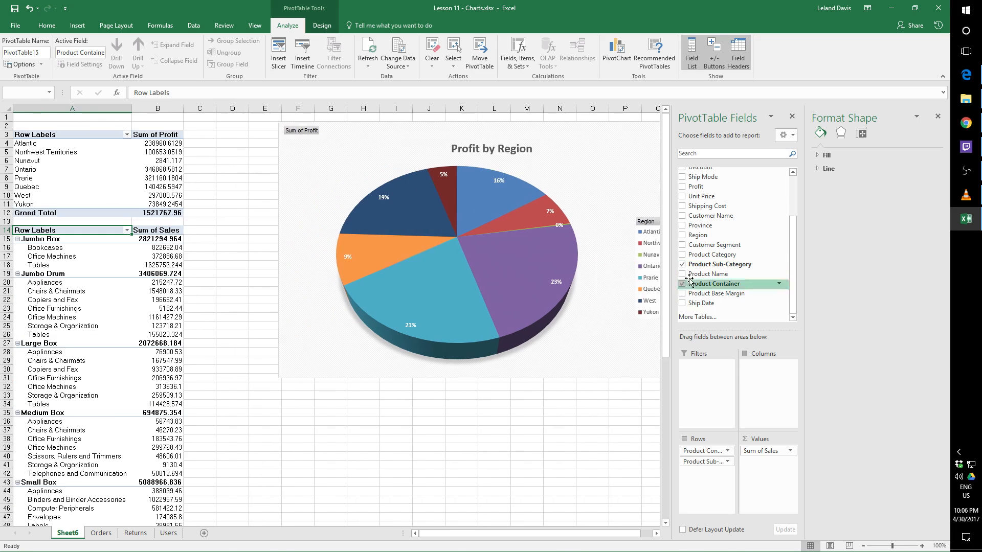
click(682, 284)
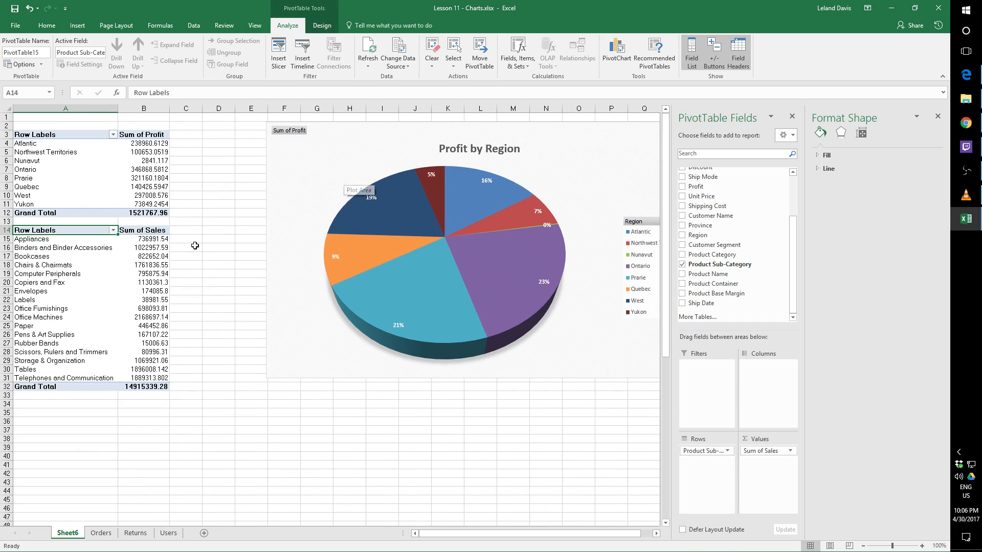
- Replace Sales with Profit as the summed value in the Product Sub-Category PivotTable
click(682, 186)
scroll(794, 258, up, 3)
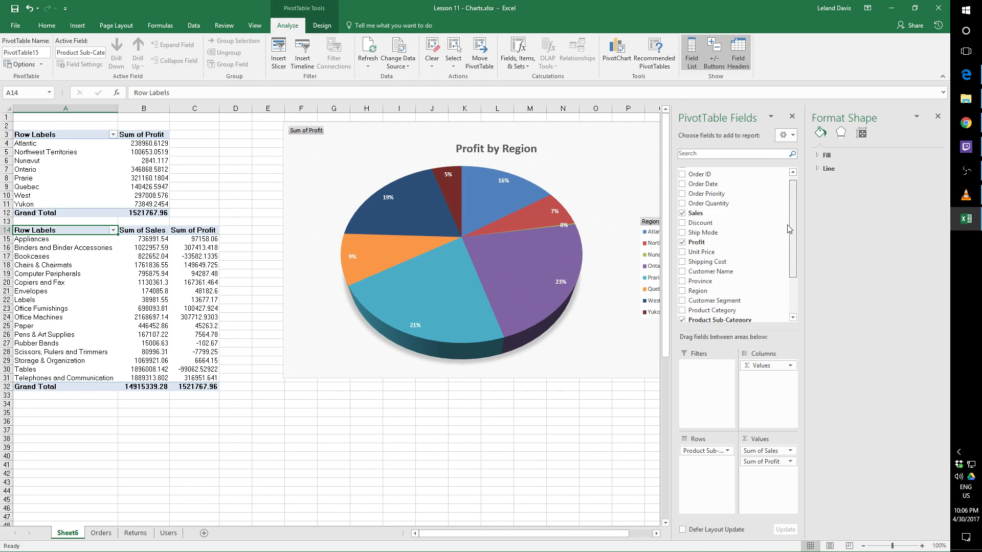
click(683, 221)
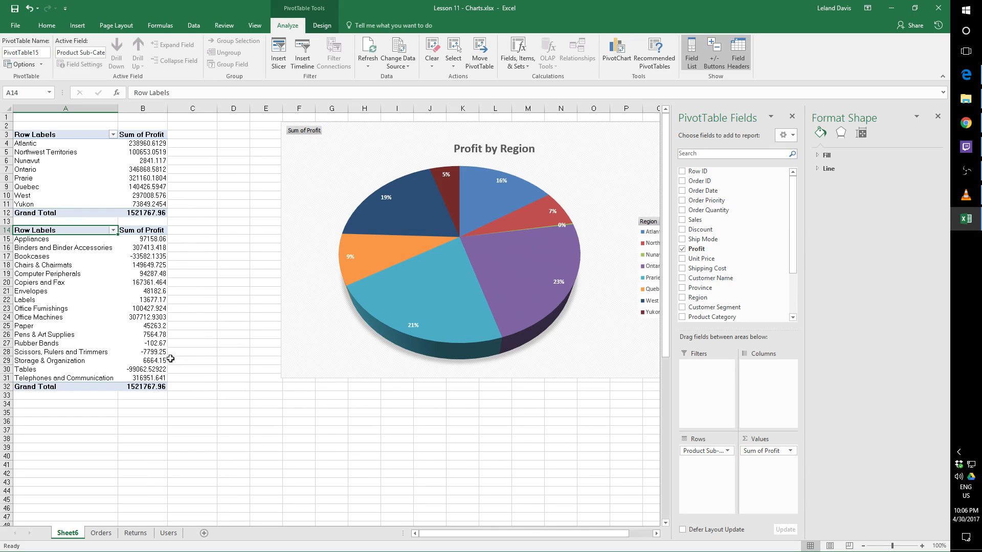
- Examine the profit values for Rubber Bands, Scissors, Rulers and Trimmers, and Tables in the lower PivotTable
click(157, 352)
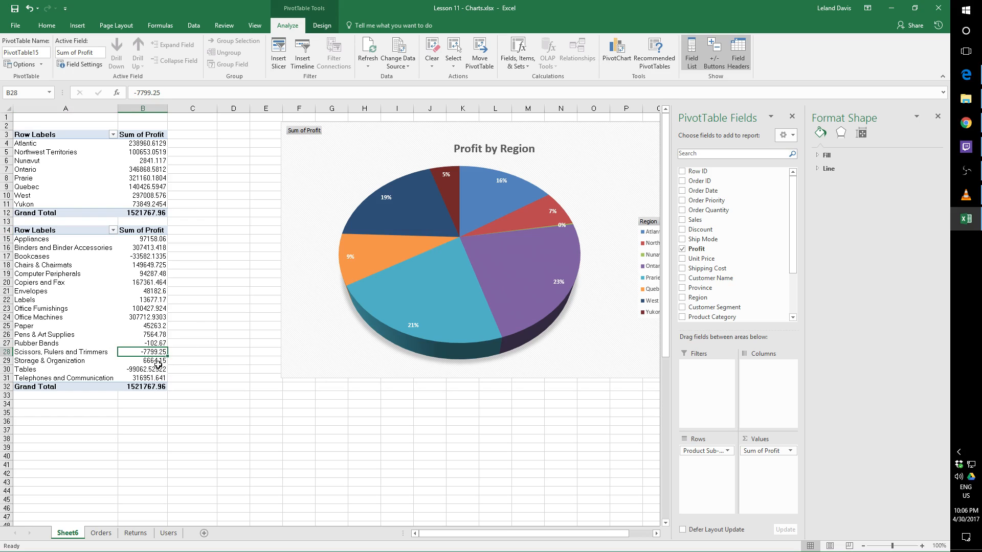
click(159, 370)
click(157, 352)
click(155, 342)
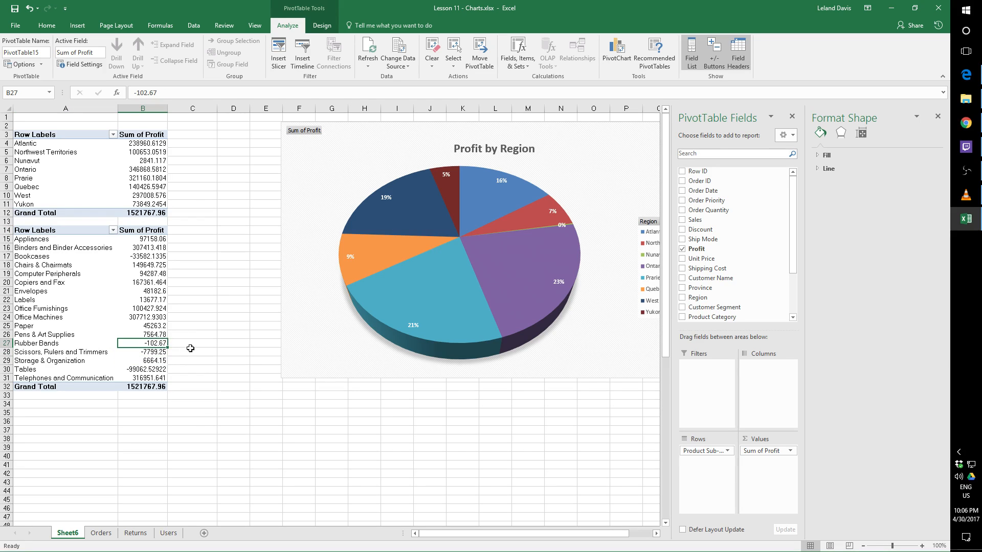
click(161, 353)
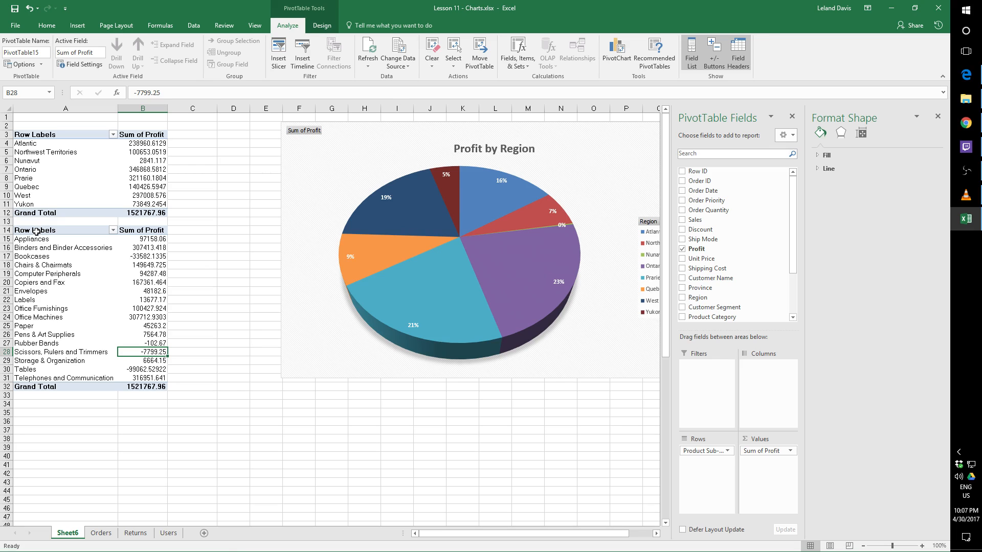
- Try an enlarged 3-D Pie chart of the sub-category profit table in A14:B32, and delete it
drag(36, 232, 146, 387)
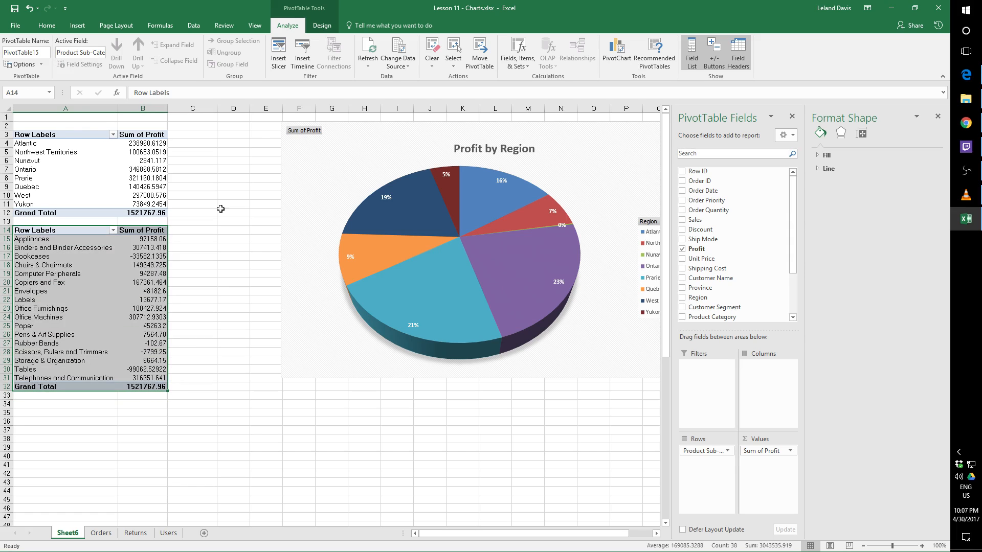
click(77, 25)
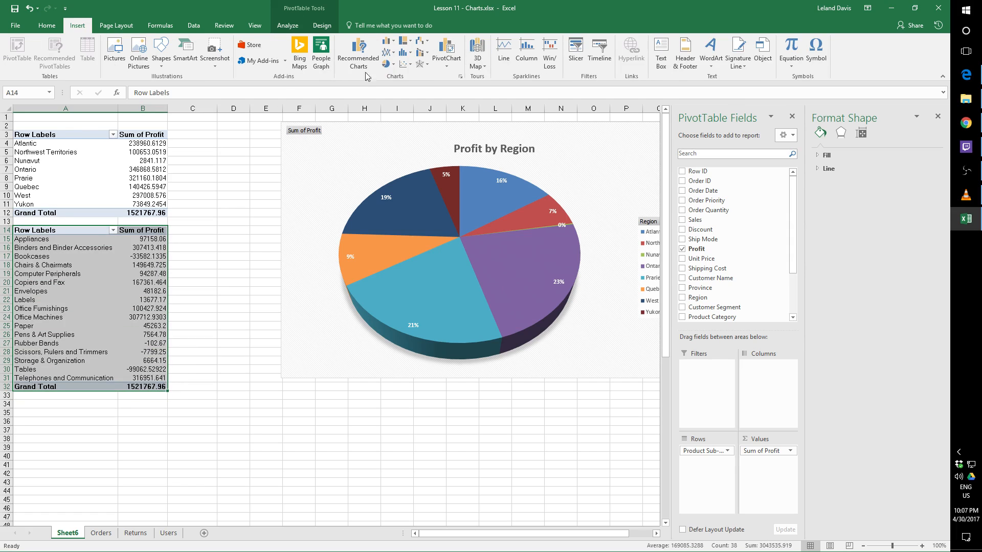
click(388, 64)
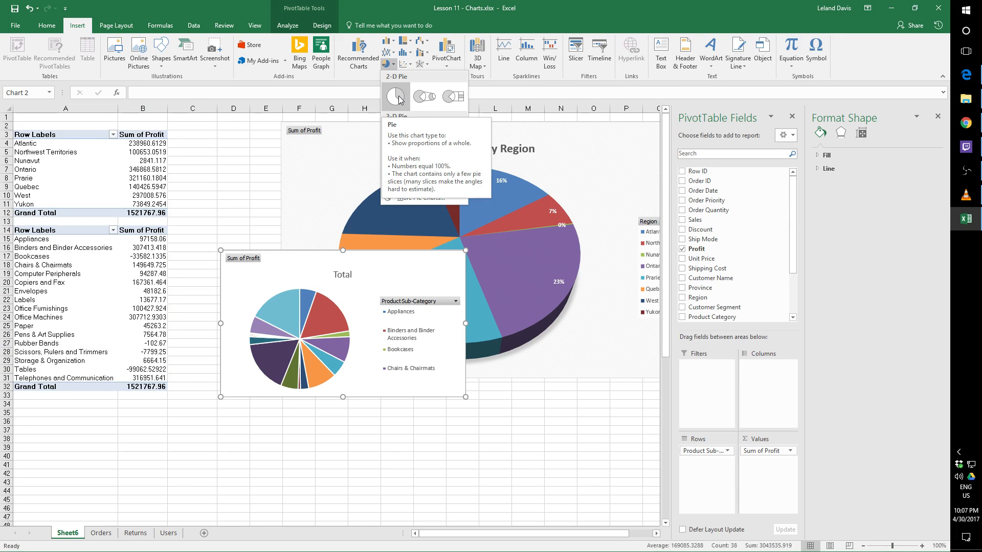
click(396, 134)
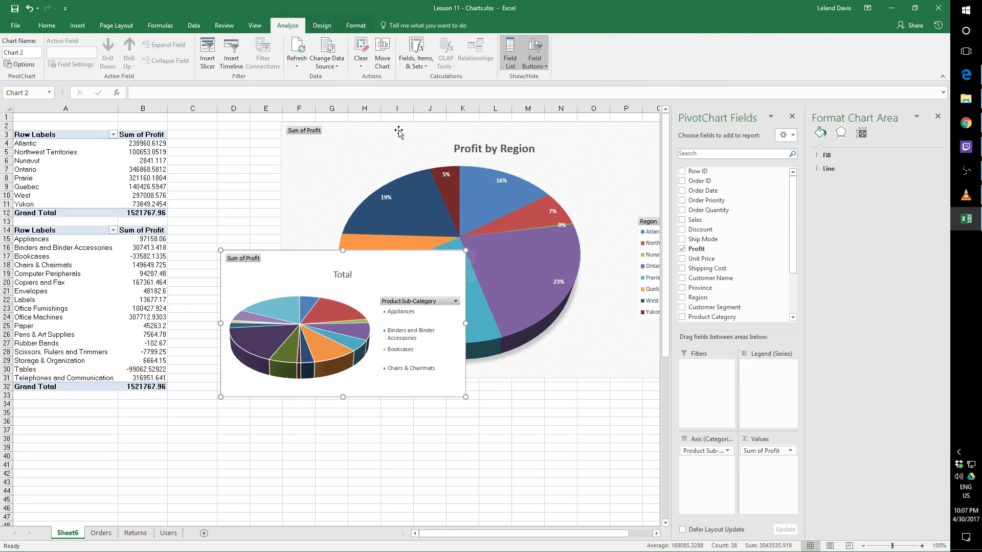
drag(366, 269, 311, 202)
drag(411, 330, 609, 534)
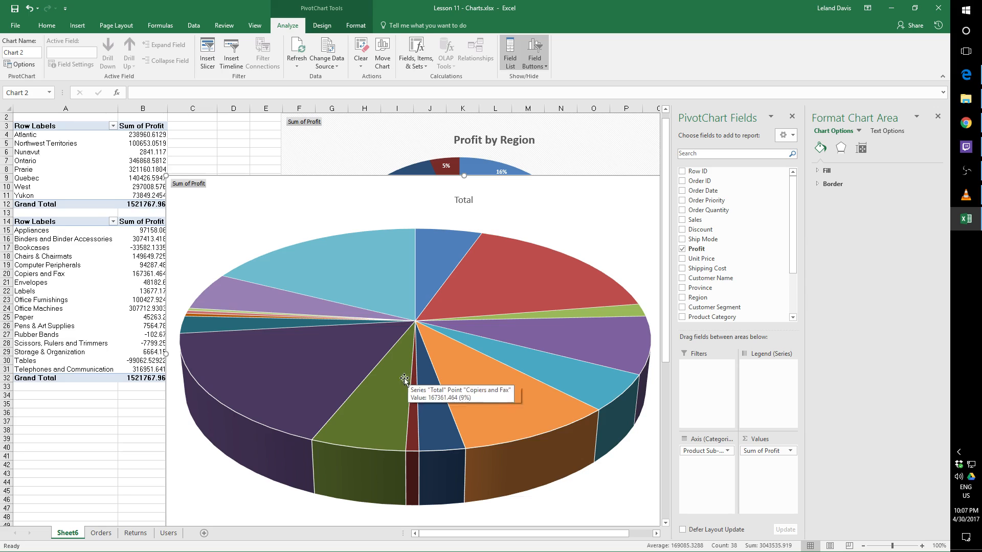
mouse_move(238, 314)
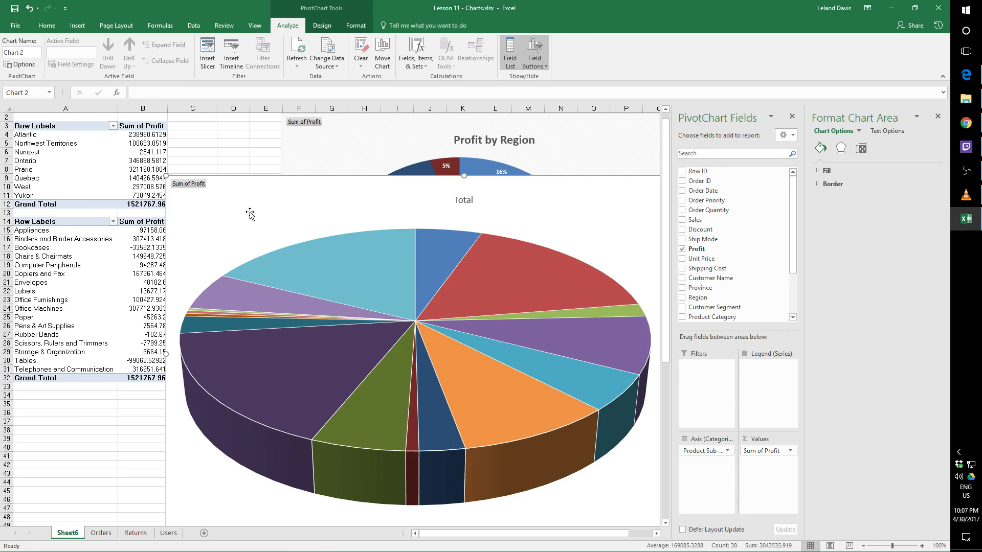
key(Delete)
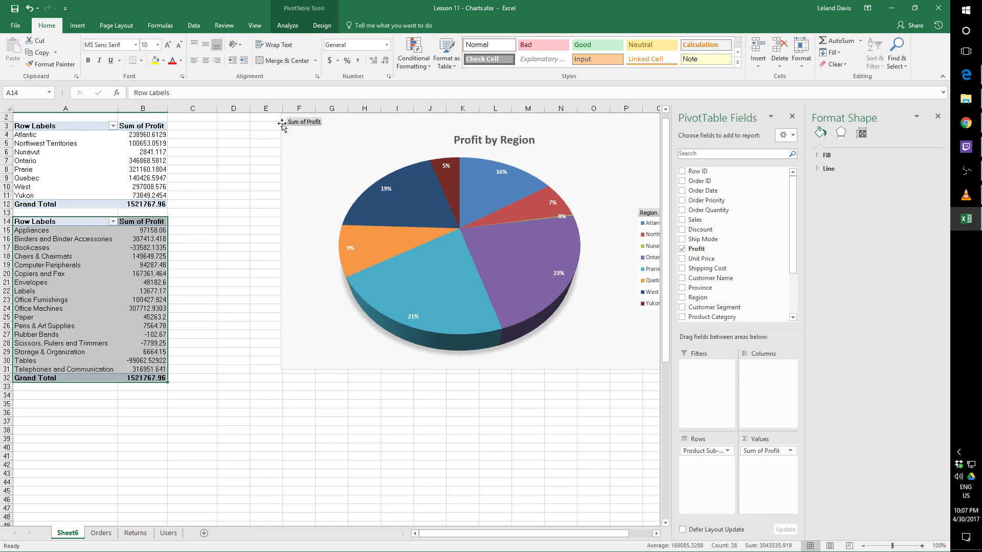
- Preview the 100% Stacked and 3-D column chart variants for the sub-category profit PivotTable
click(78, 25)
click(352, 61)
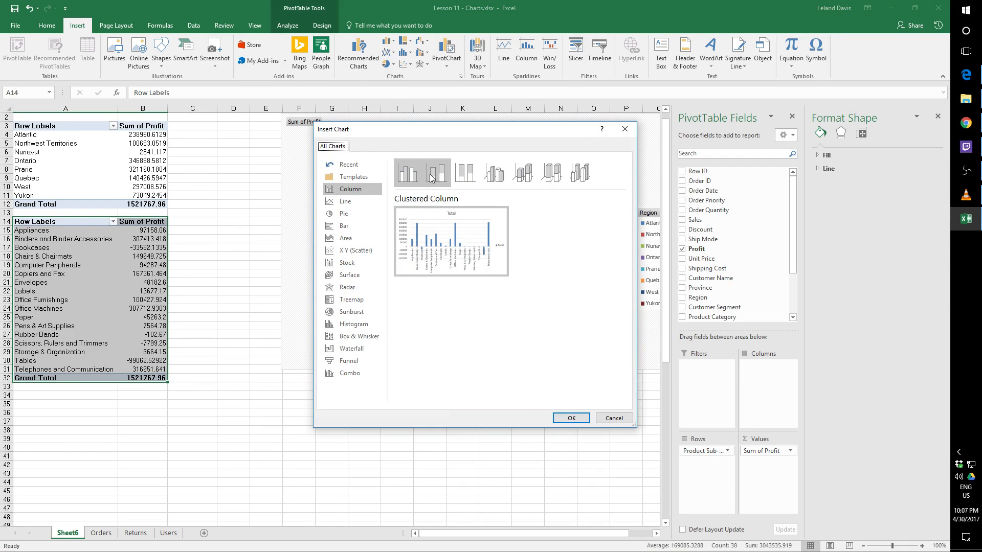
click(465, 177)
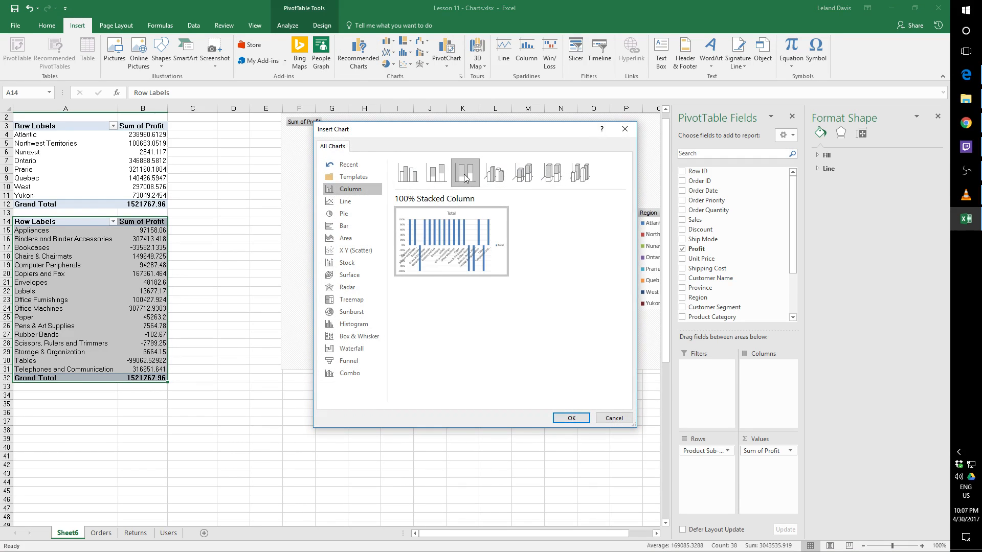
click(494, 177)
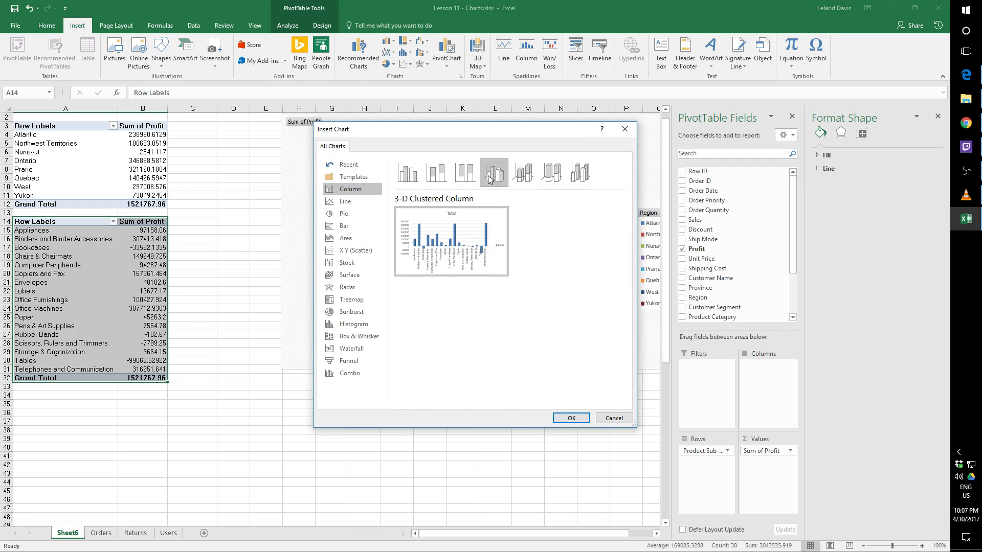
click(522, 178)
click(550, 177)
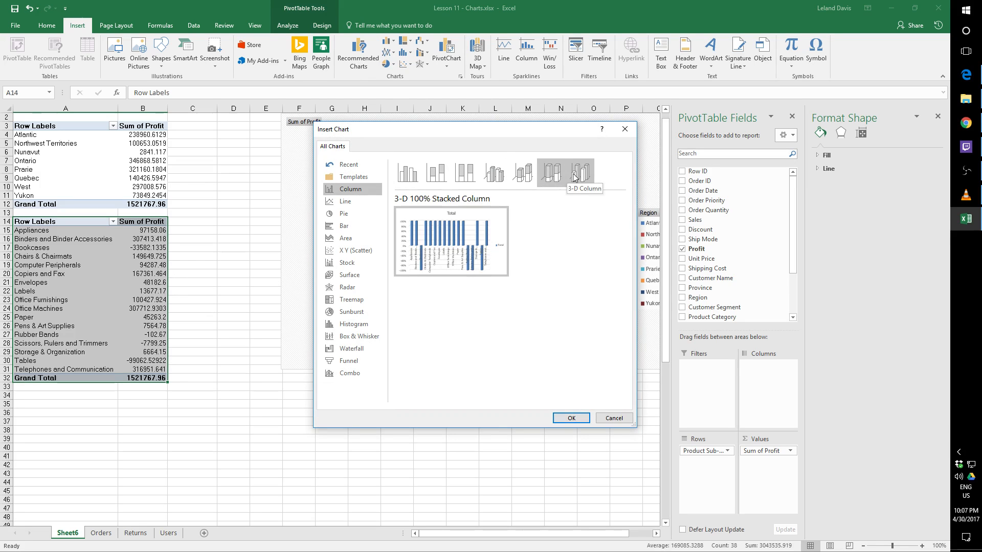
click(580, 173)
click(552, 174)
mouse_move(483, 263)
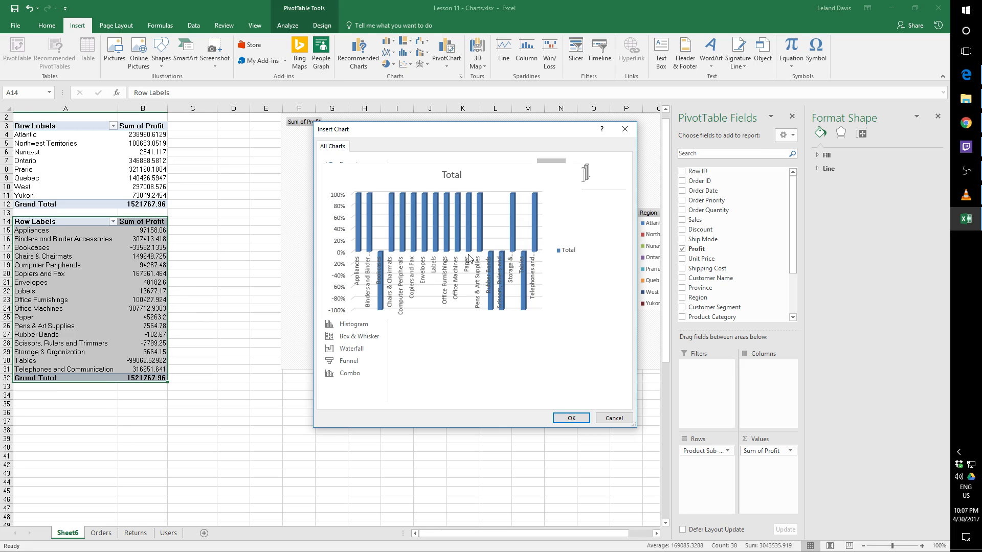
- Compare the Clustered, Stacked and 100% Stacked Column previews and insert a Clustered Column chart of profit by sub-category
click(436, 173)
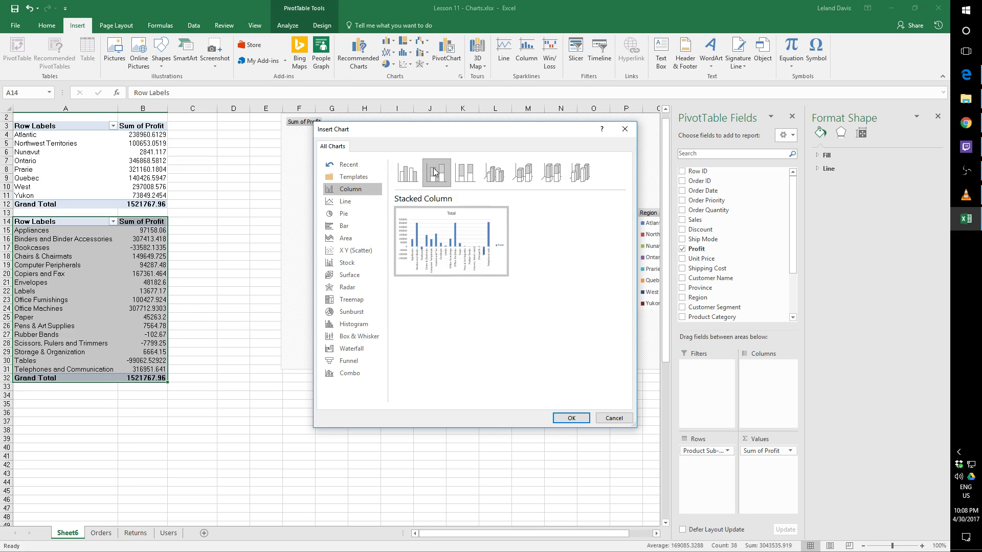
click(417, 174)
mouse_move(458, 246)
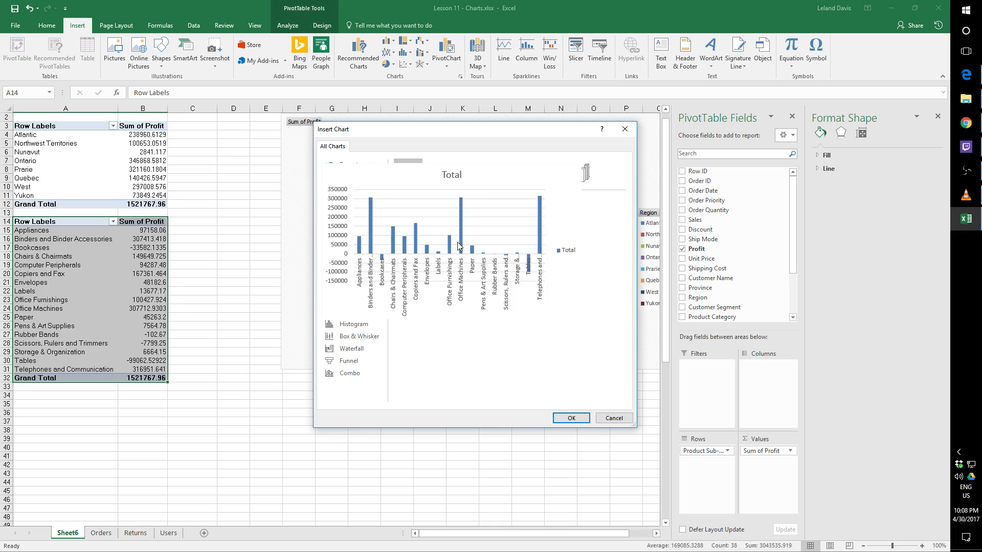
click(436, 174)
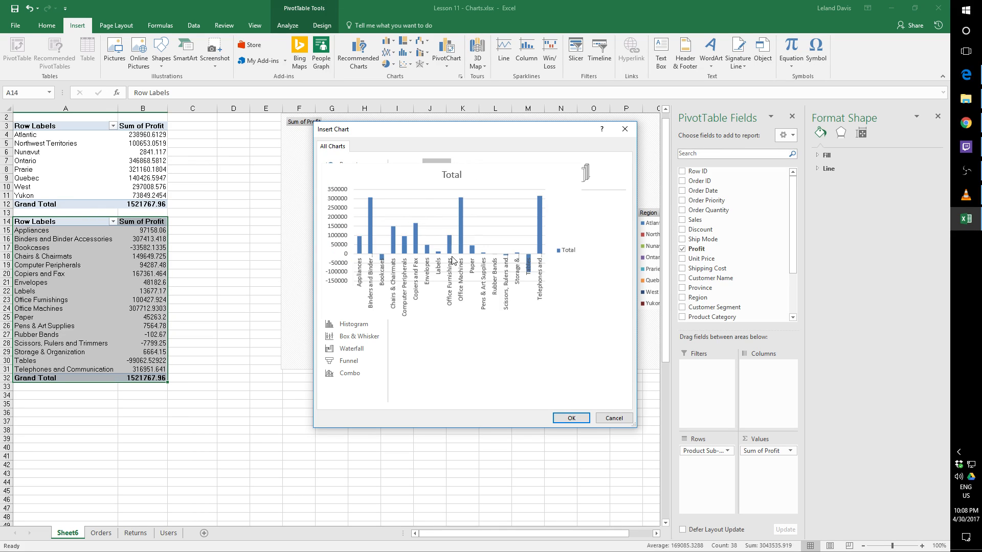
click(464, 174)
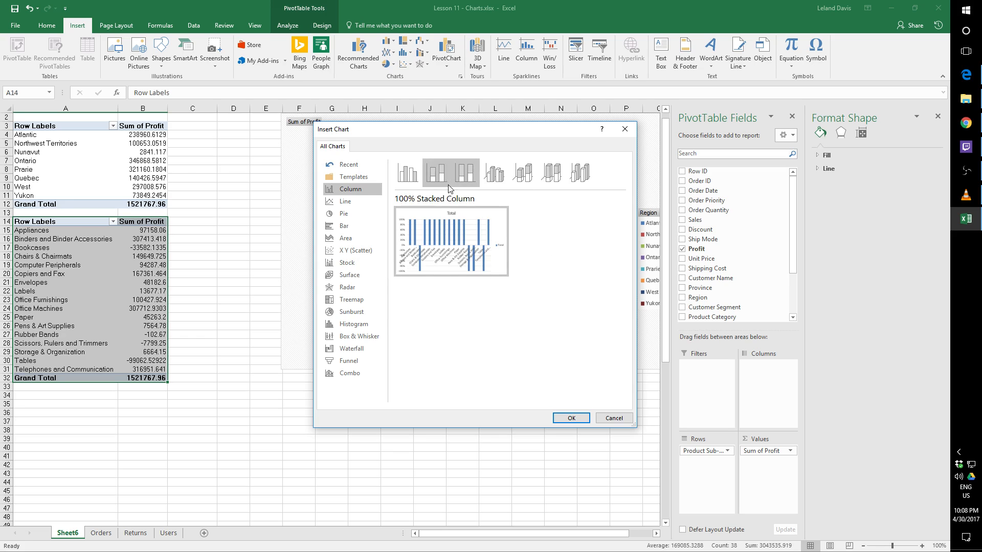
mouse_move(464, 235)
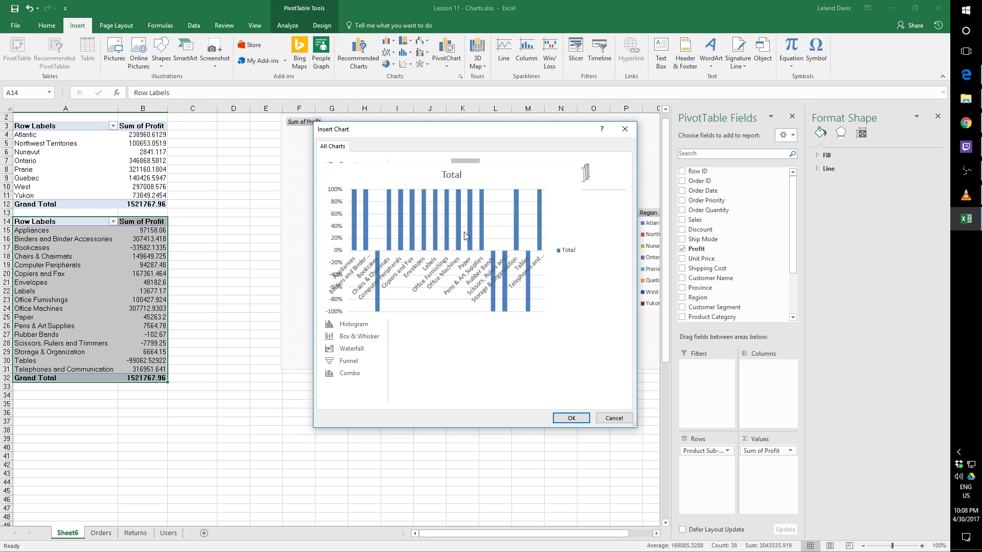
click(439, 175)
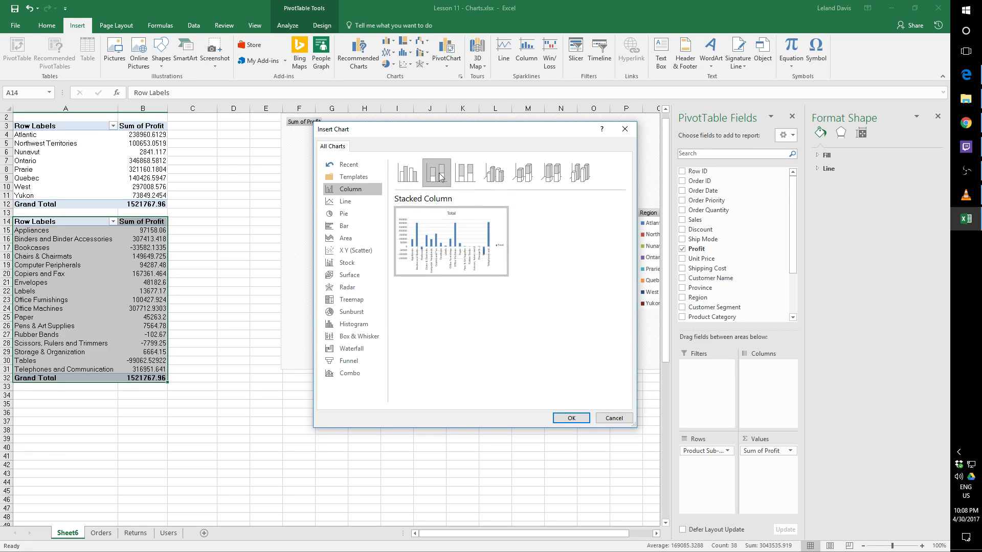
click(407, 173)
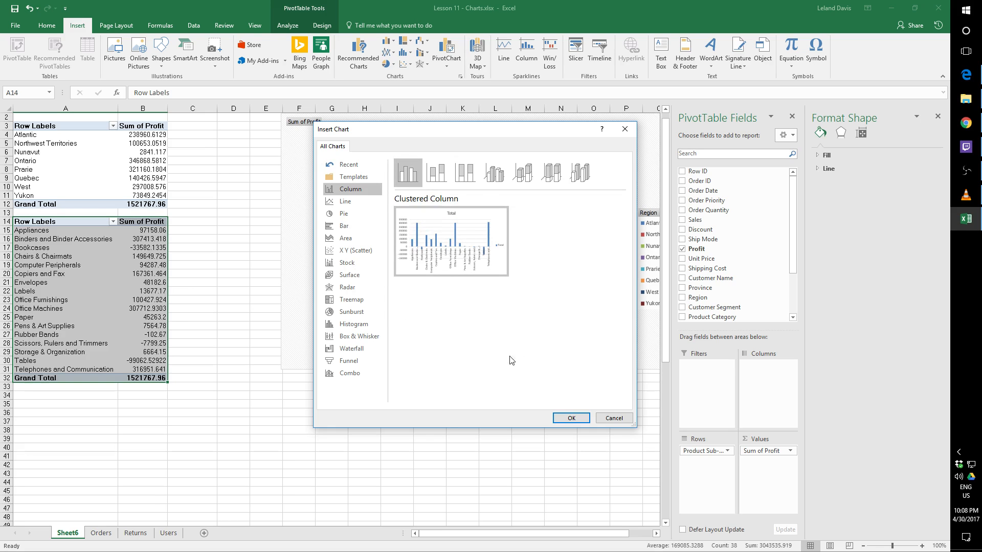
click(568, 418)
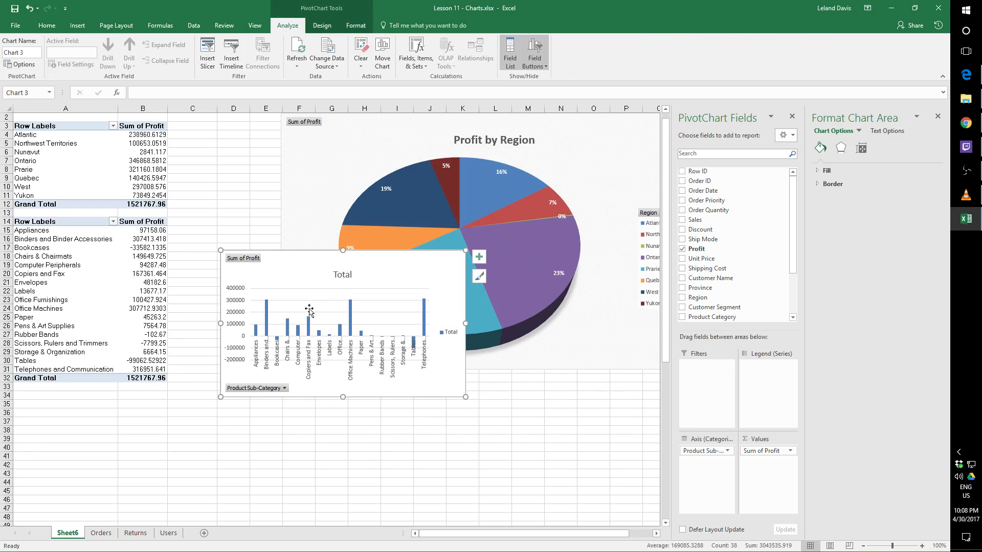
- Enlarge the new column chart until every sub-category label shows in full, and place it over the sheet so its legend is in view
drag(296, 274, 268, 187)
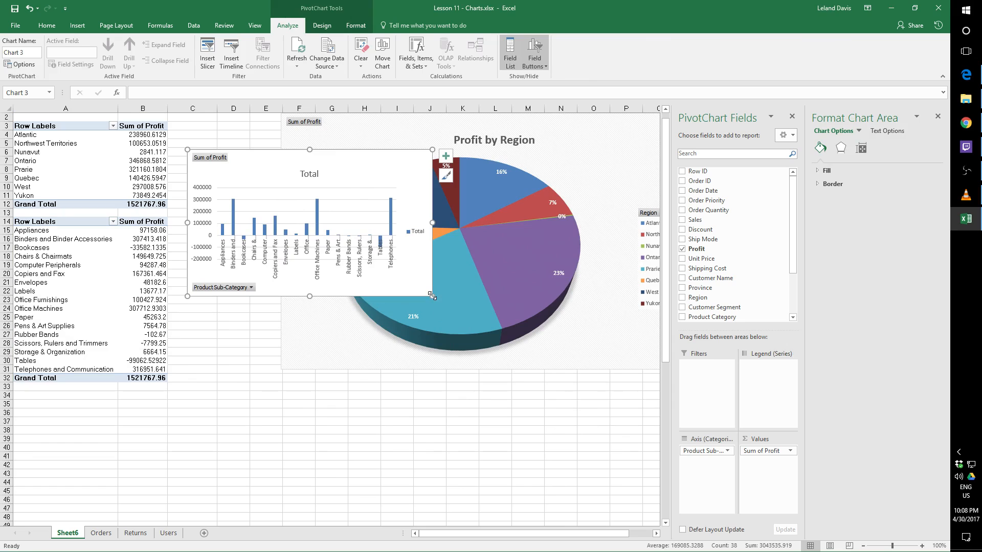
drag(432, 296, 694, 454)
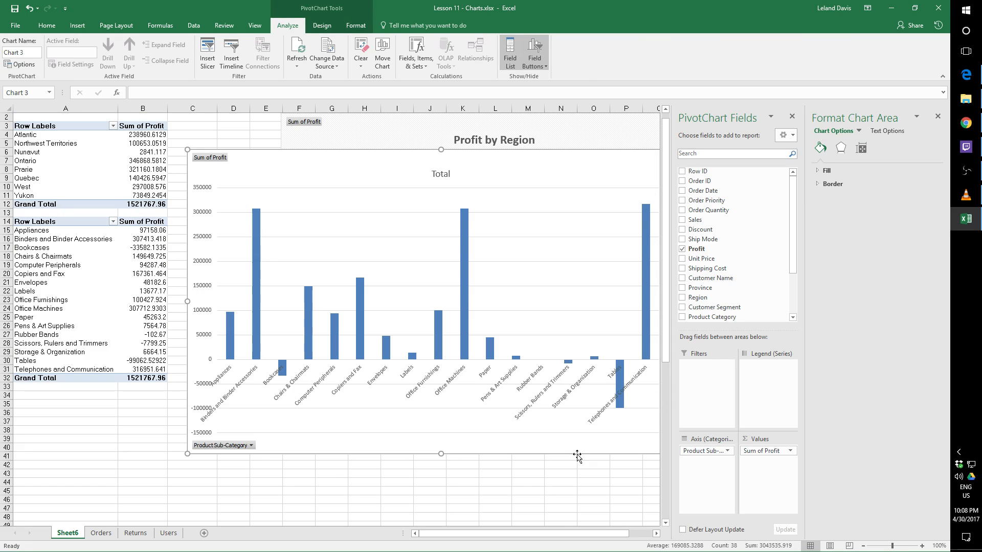
click(526, 420)
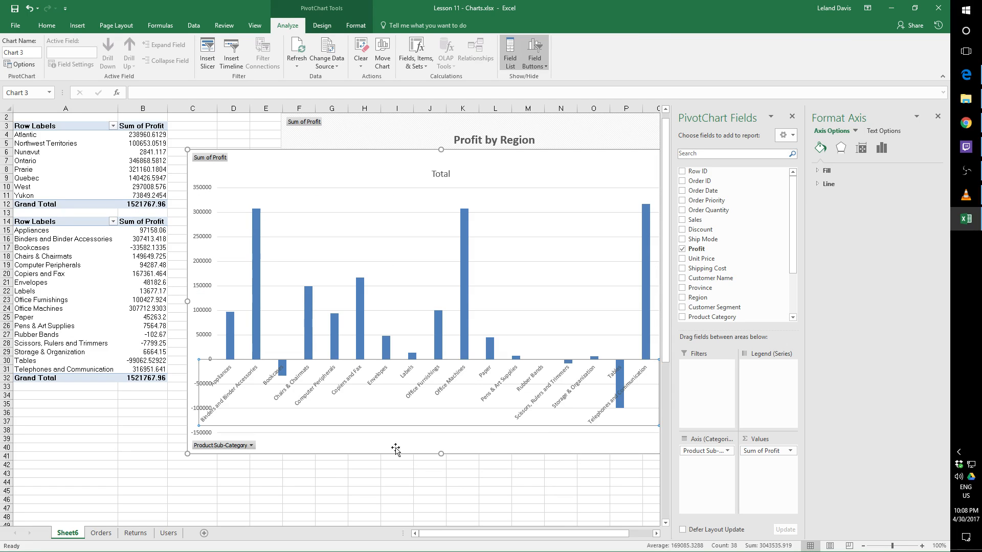
mouse_move(396, 448)
mouse_down()
mouse_move(390, 462)
mouse_move(338, 466)
mouse_up()
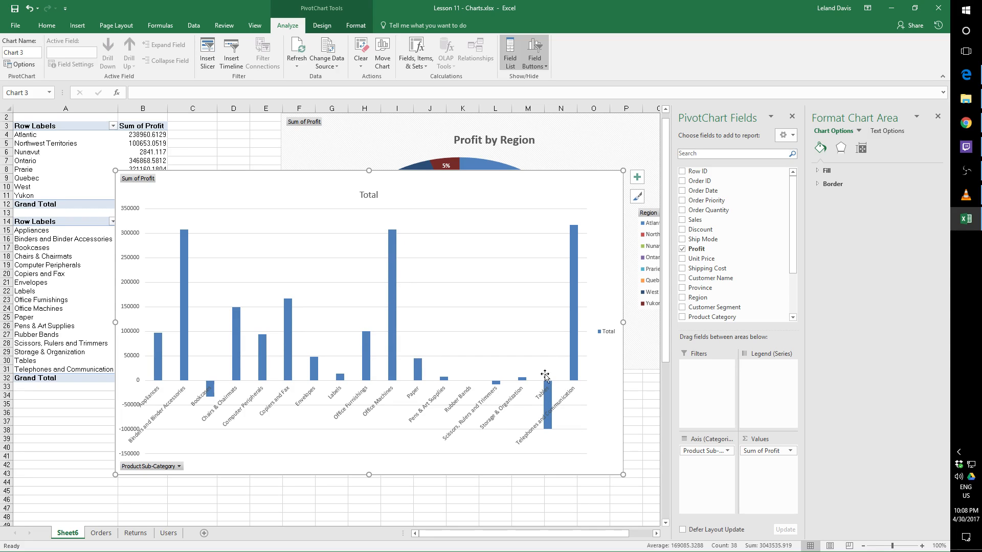
- Browse the chart styles, try Style 4 on the column chart, and select its data labels
click(454, 404)
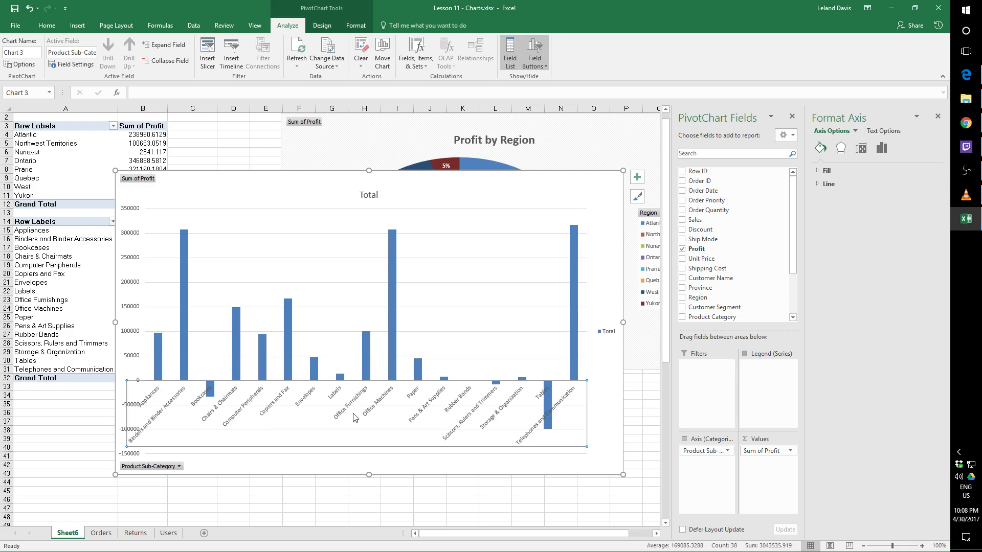
click(321, 25)
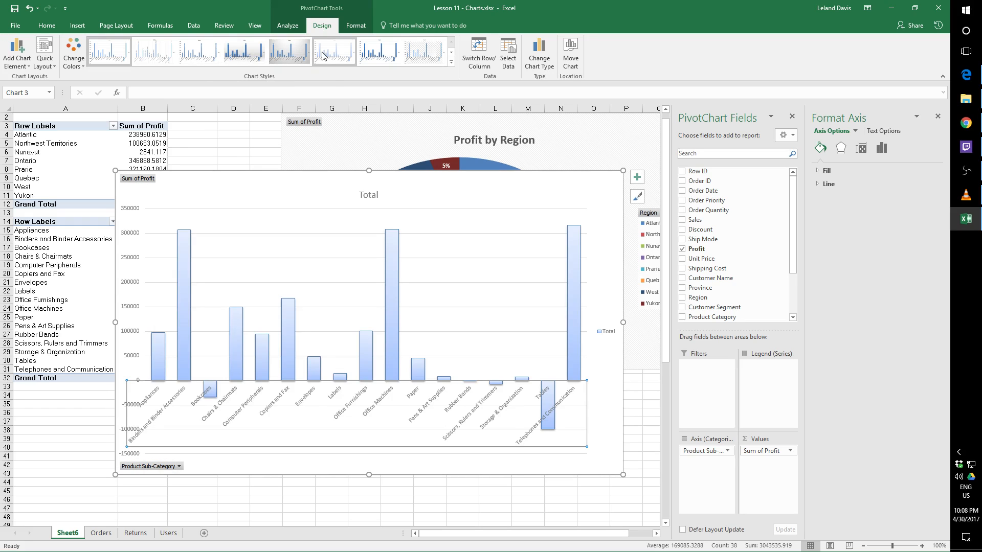
click(451, 52)
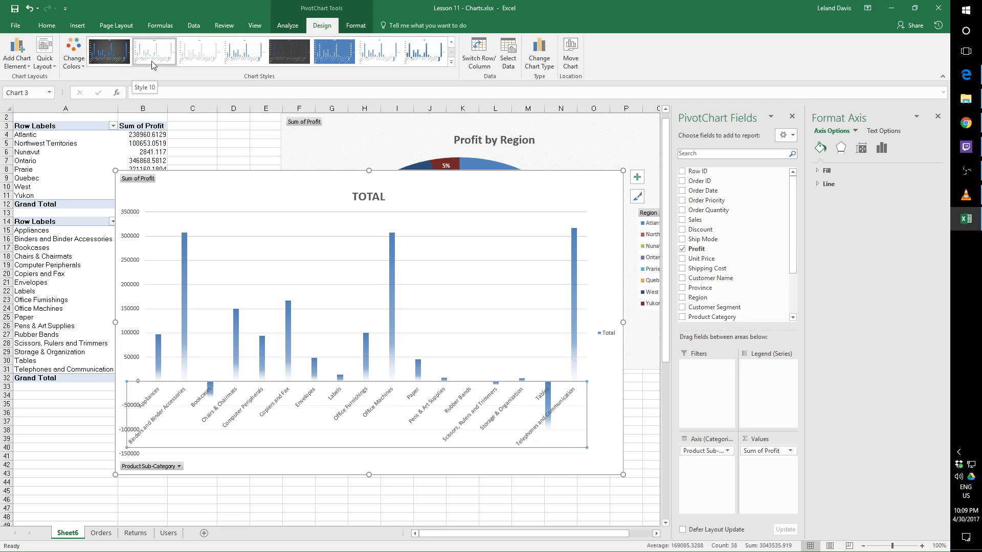
click(451, 43)
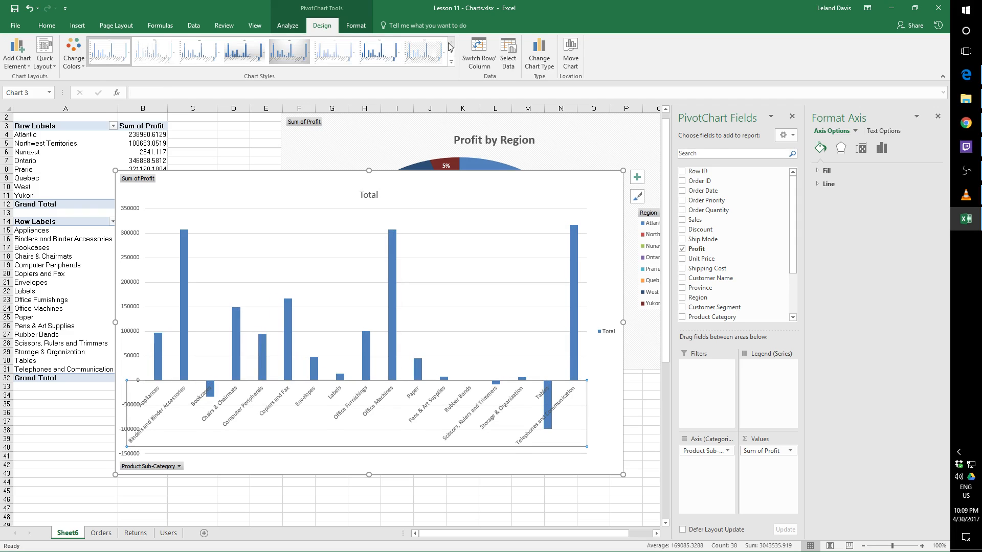
click(259, 57)
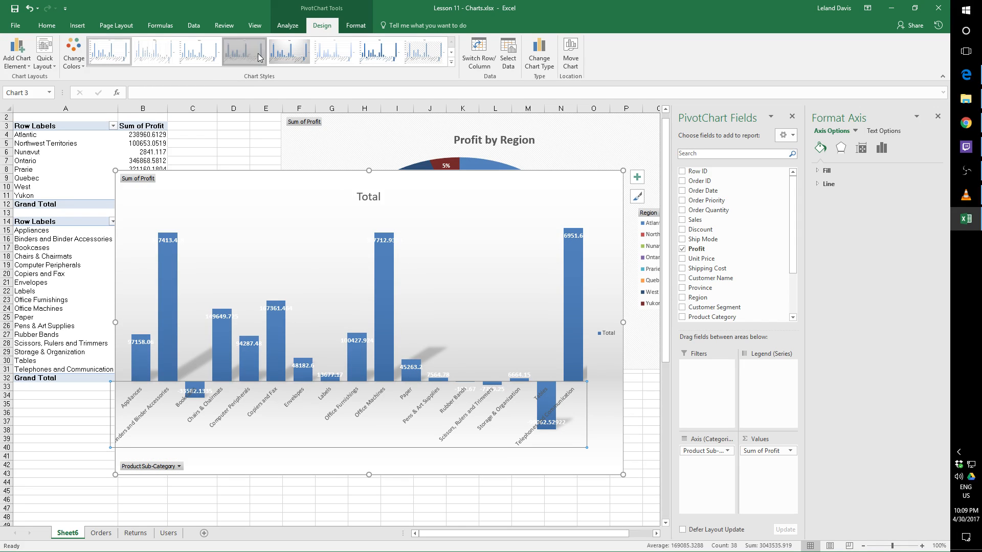
click(171, 243)
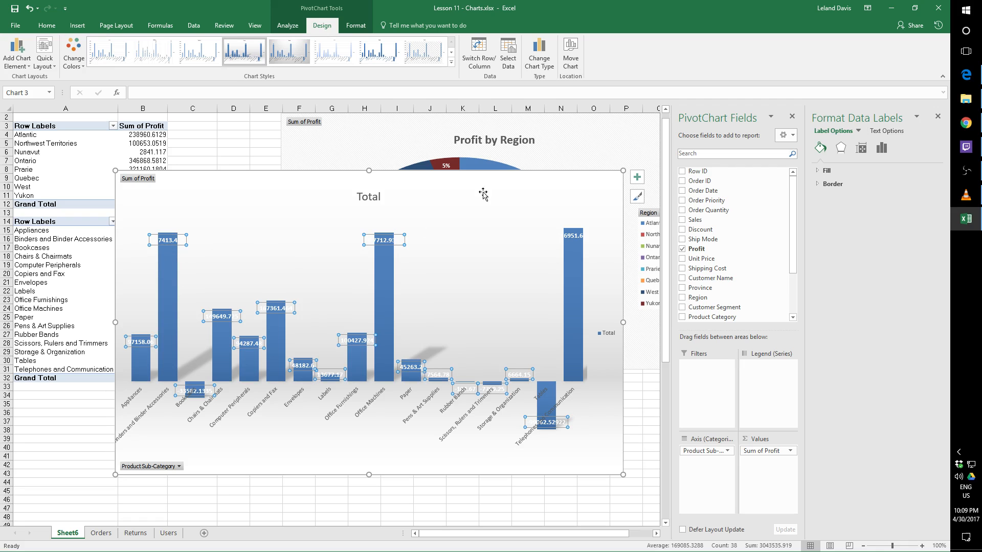
- Apply the dark-background chart style, Style 9, to the sub-category column chart
click(638, 200)
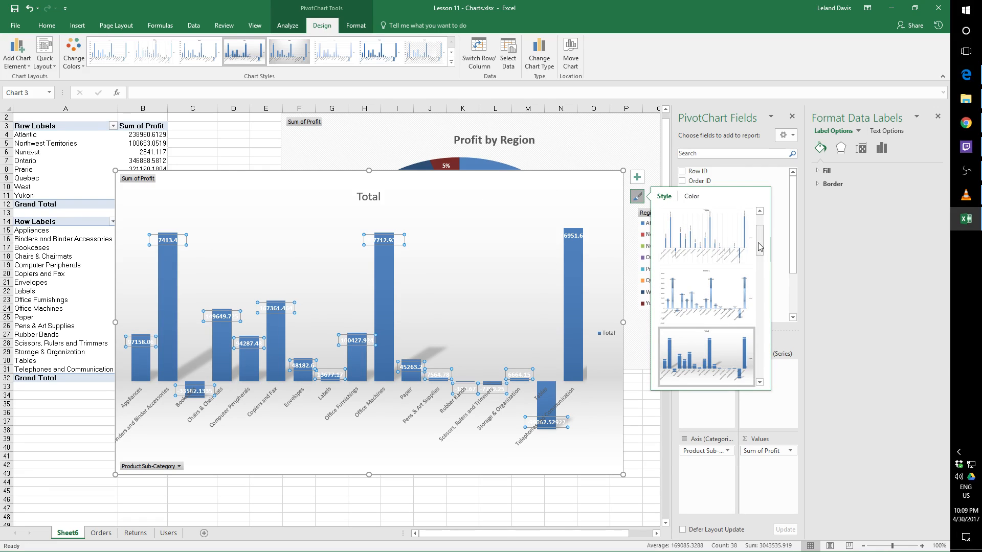
drag(759, 243, 761, 271)
scroll(740, 291, down, 4)
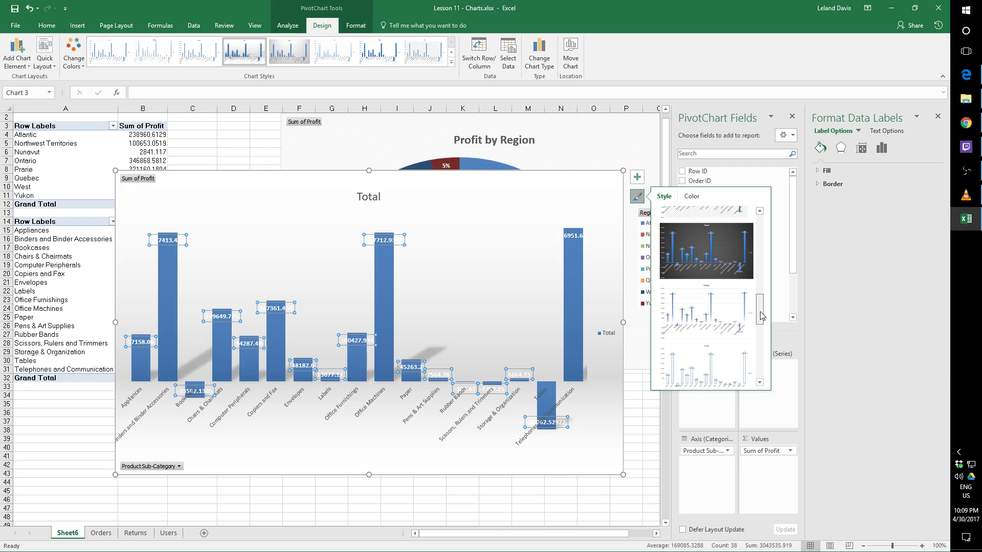
click(721, 266)
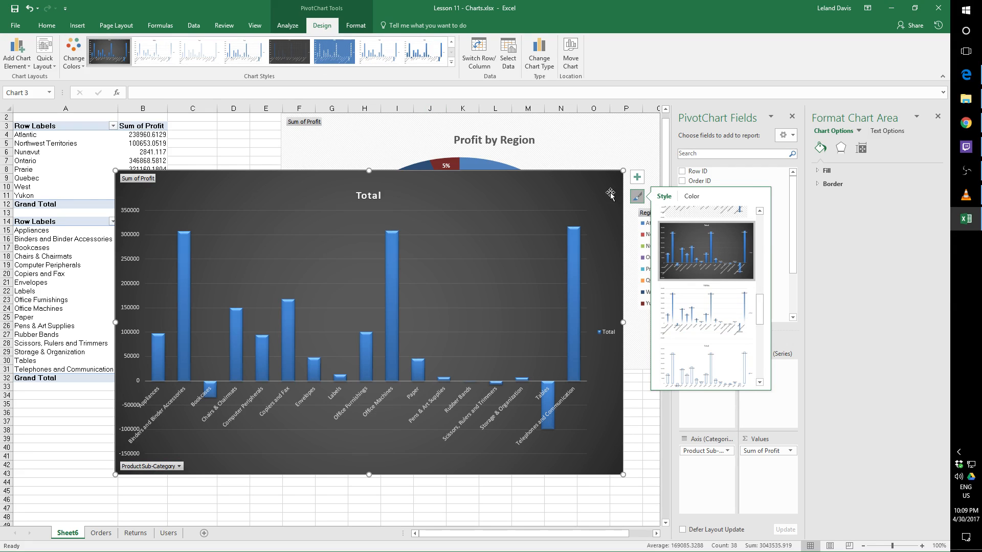
- Recolor the column chart with the monochromatic green palette that runs from light to dark
click(81, 61)
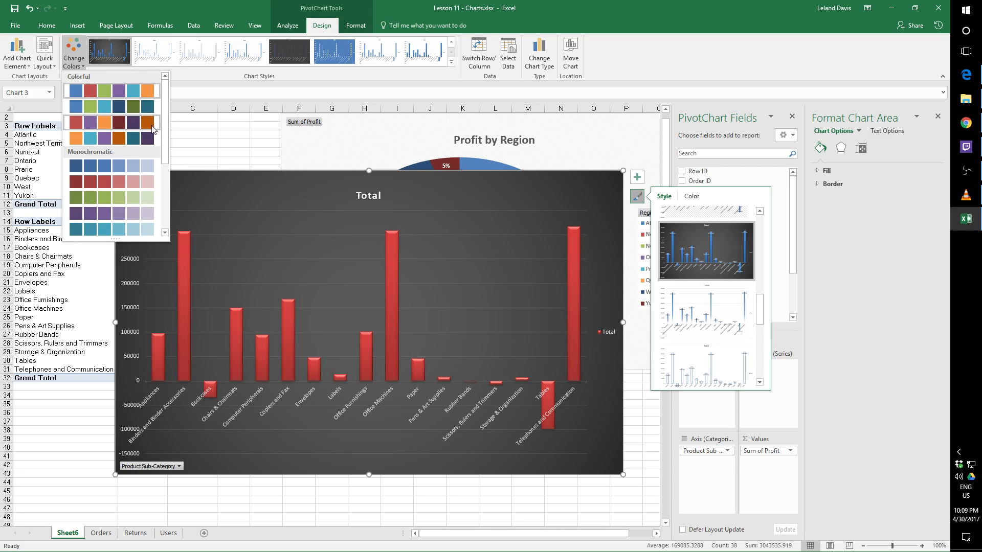
drag(165, 131, 164, 198)
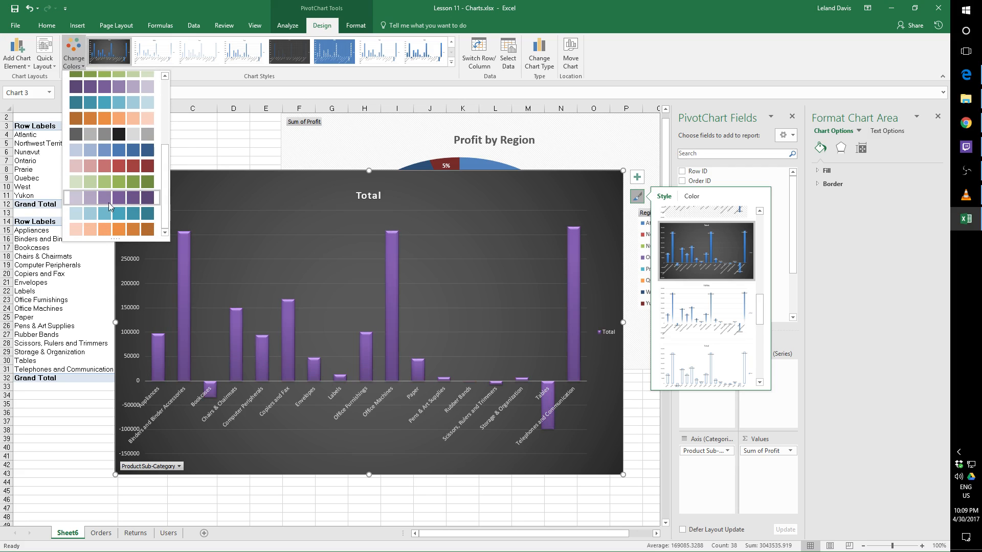
click(125, 182)
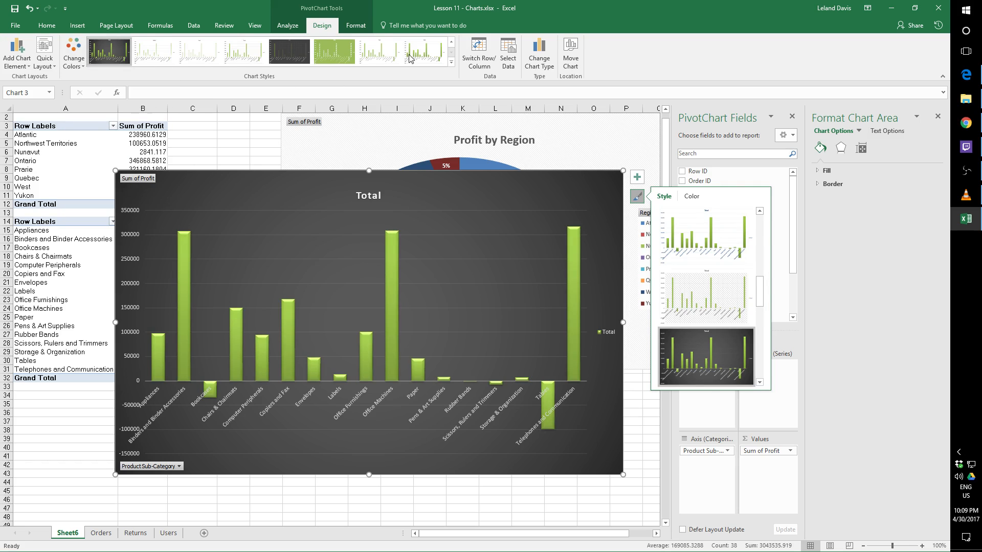
click(452, 49)
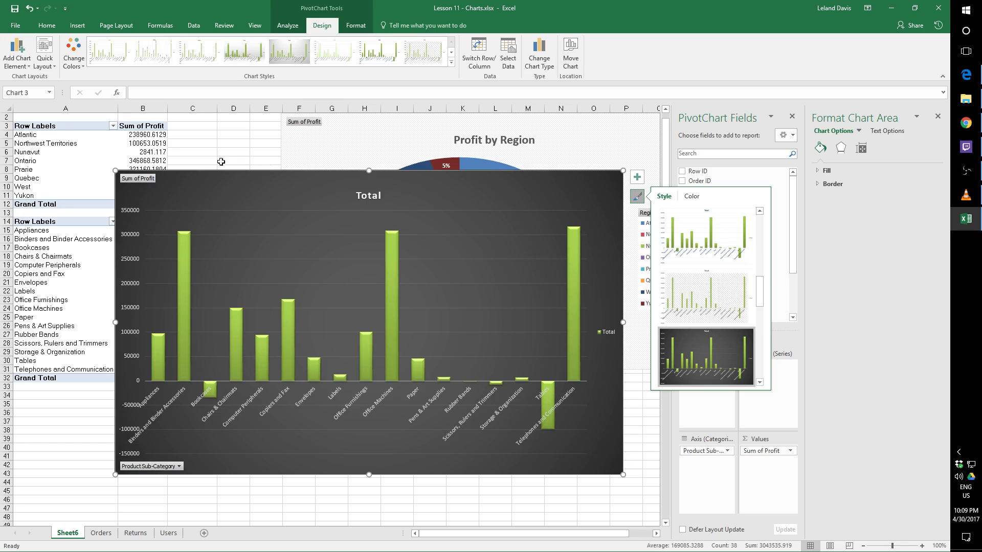
click(525, 271)
- Zoom the sheet out to 70% and move the column chart directly below the Profit by Region pie chart
scroll(525, 271, down, 2)
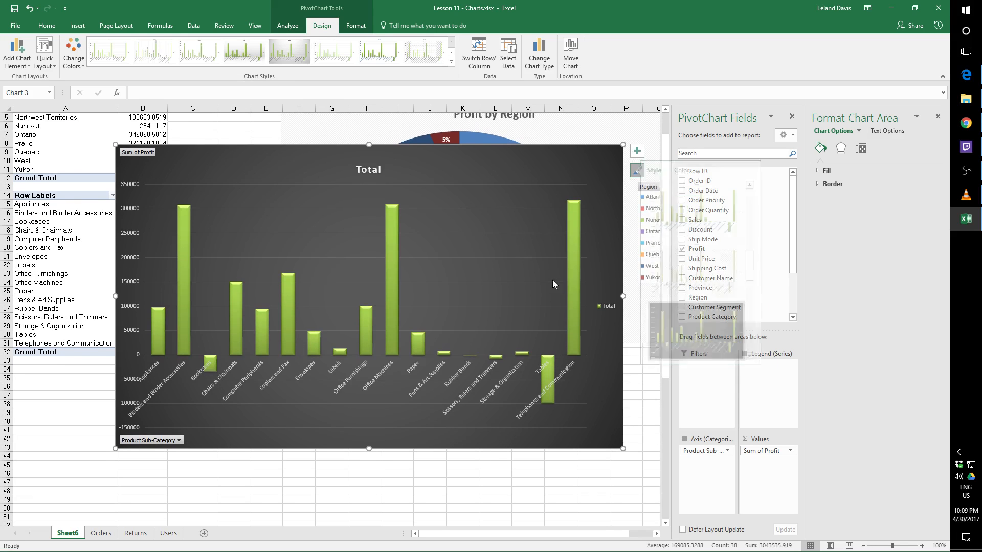
ctrl+scroll(493, 287, down, 1)
ctrl+scroll(487, 293, down, 1)
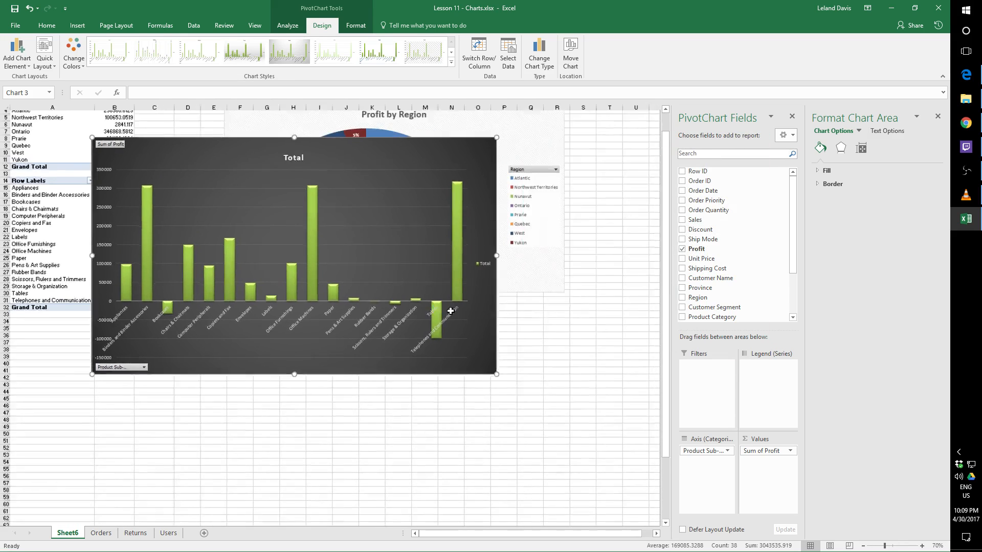
scroll(338, 256, up, 2)
drag(336, 176, 366, 321)
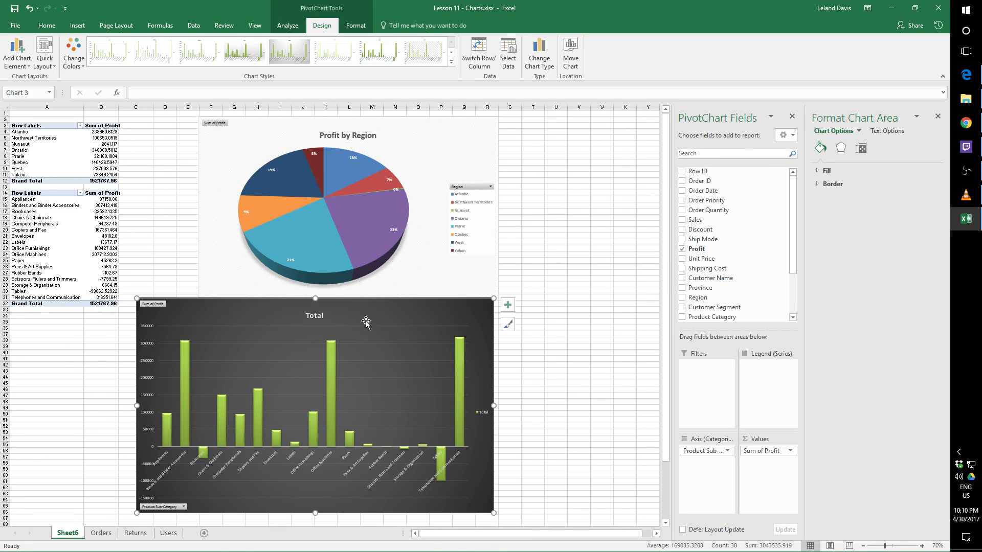
- Change the column chart's title to "Profit by Product Sub-Category" and deselect the chart
click(321, 315)
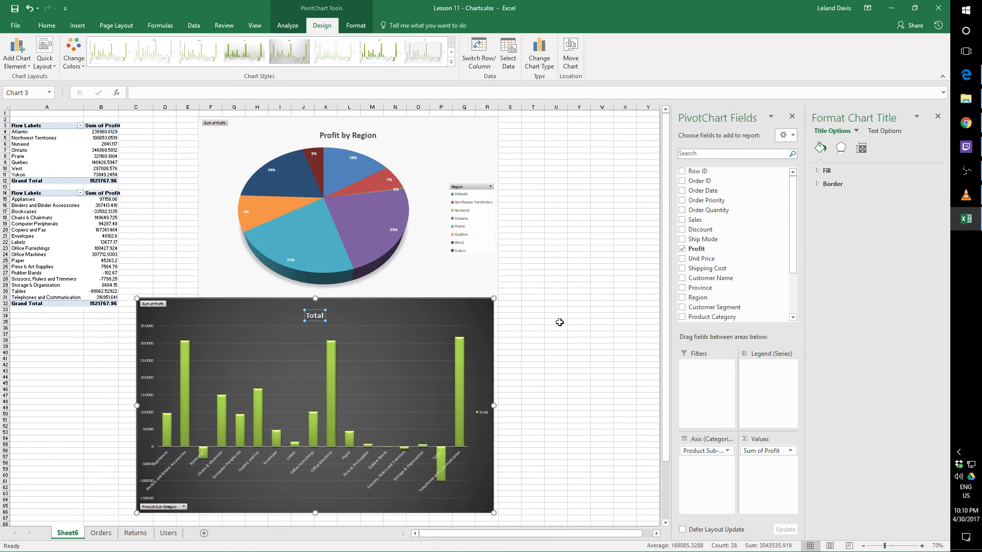
key(BackSpace)
key(BackSpace)
key(BackSpace)
key(BackSpace)
key(BackSpace)
text(Profit by)
drag(793, 244, 794, 281)
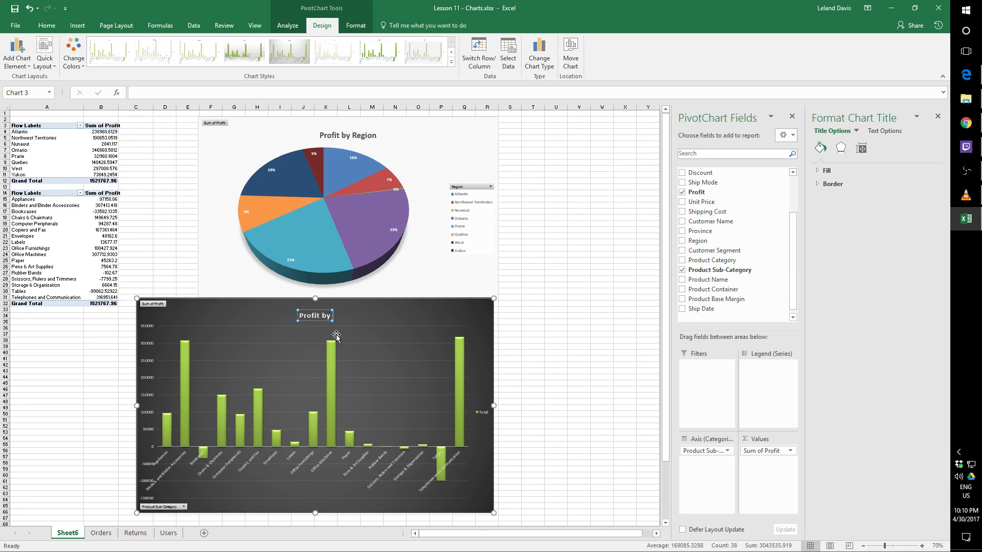
text(Product Su)
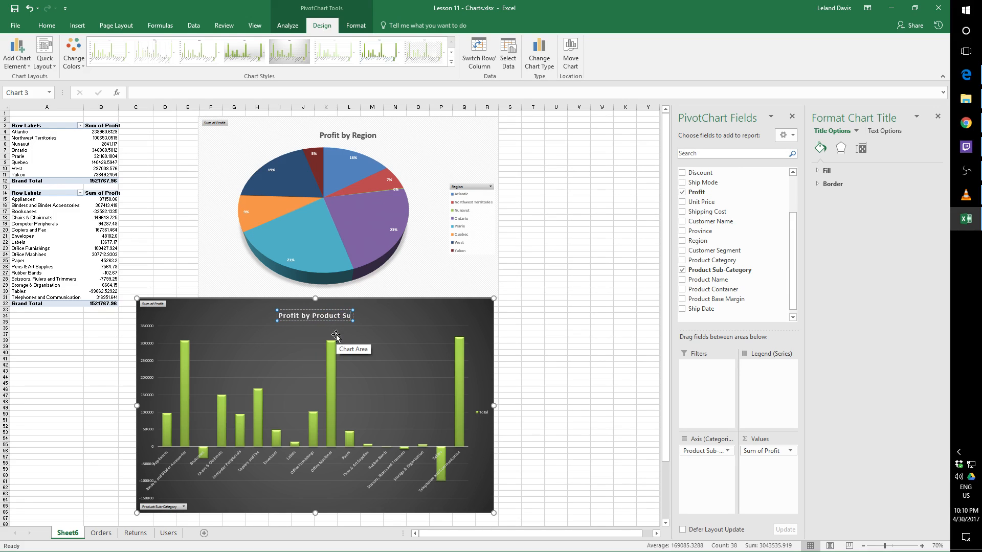
text(b-Category)
key(Return)
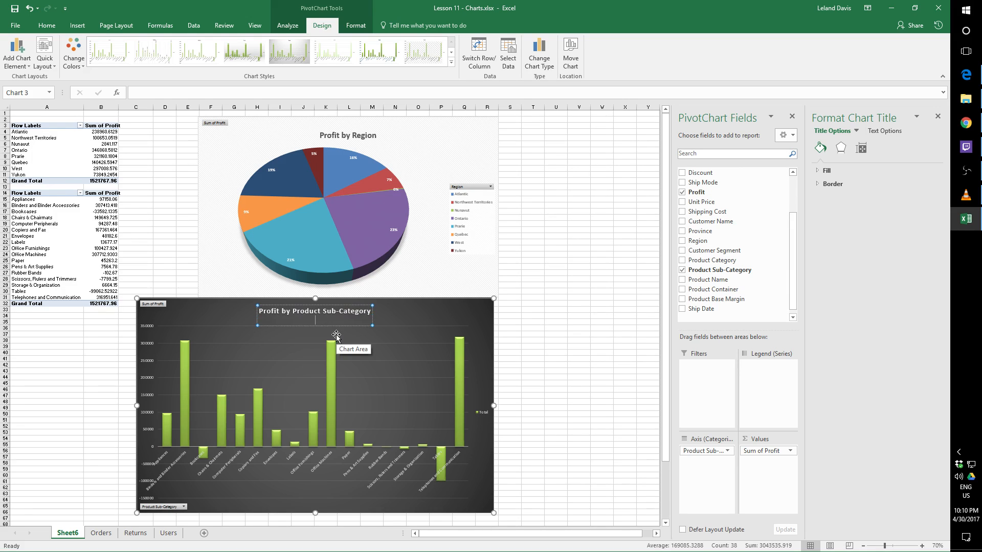
key(BackSpace)
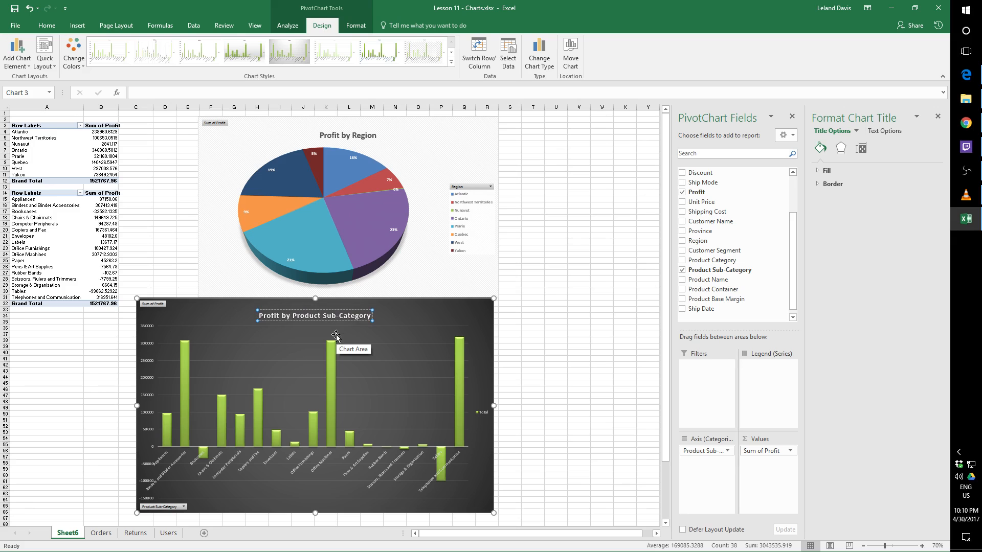
click(607, 340)
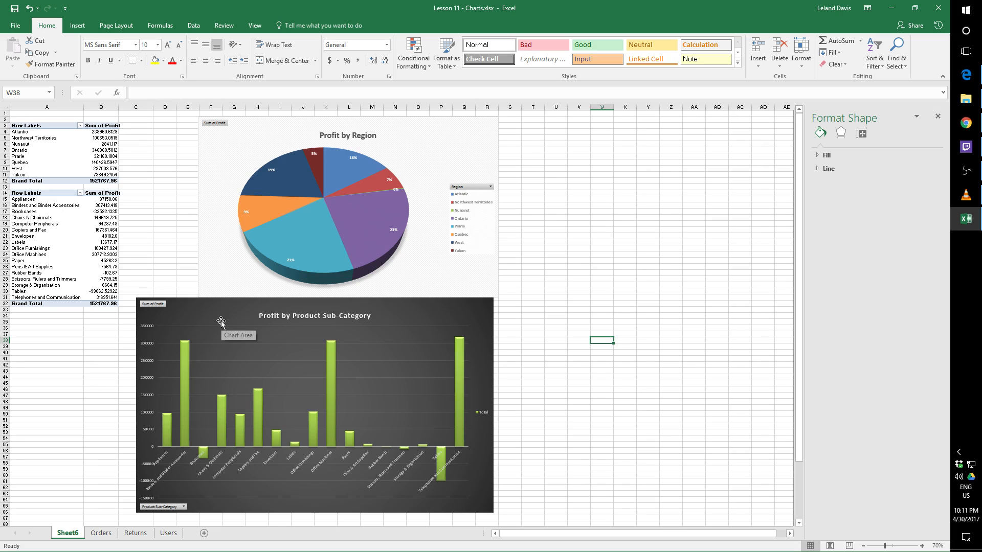
- Try out an enlarged 2-D line chart of the product sub-category PivotTable and delete it
drag(26, 193, 102, 303)
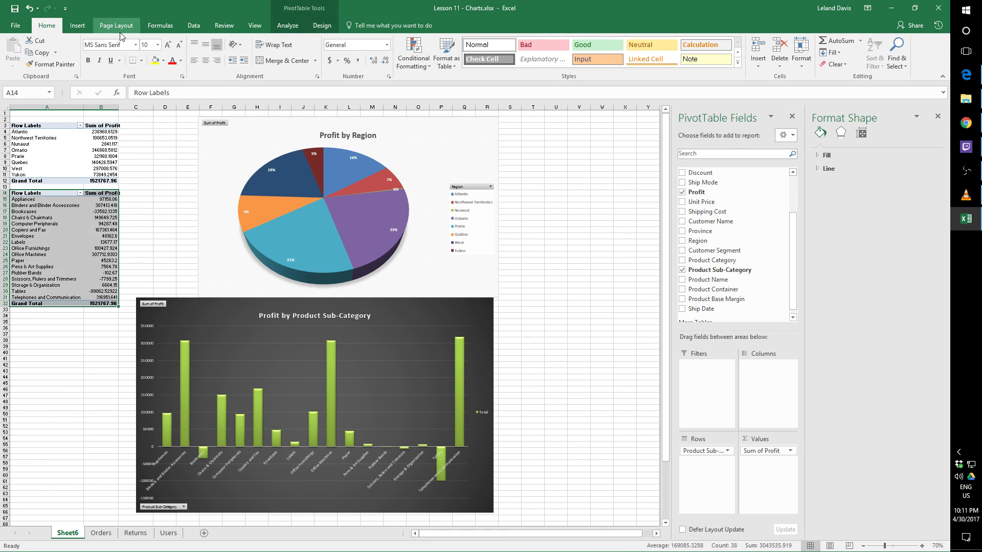
click(77, 25)
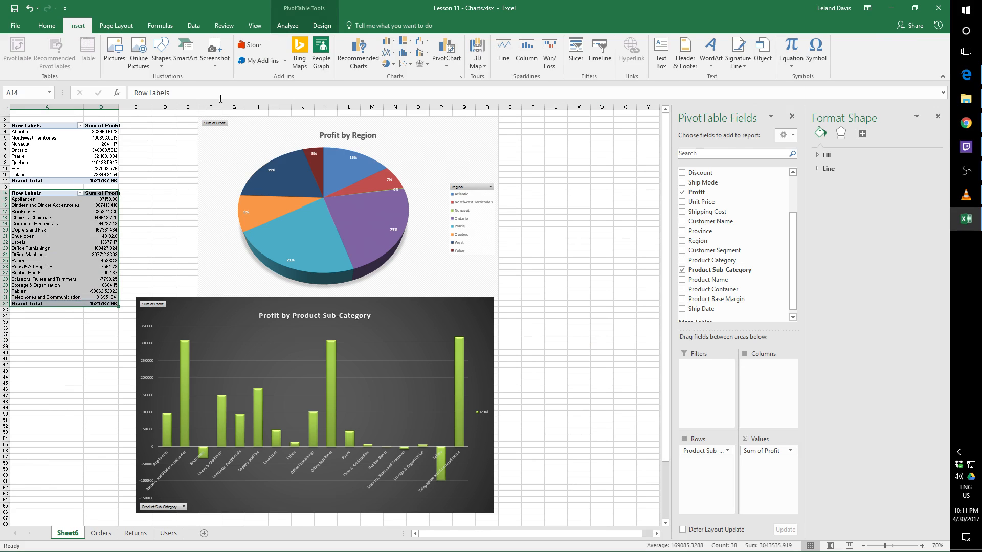
click(387, 53)
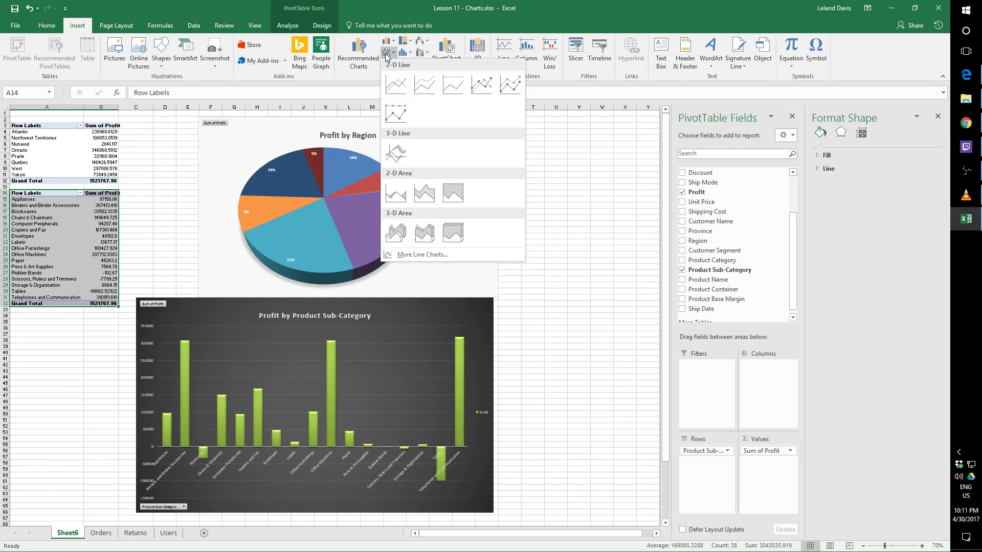
click(397, 82)
drag(358, 281, 203, 196)
drag(268, 281, 517, 429)
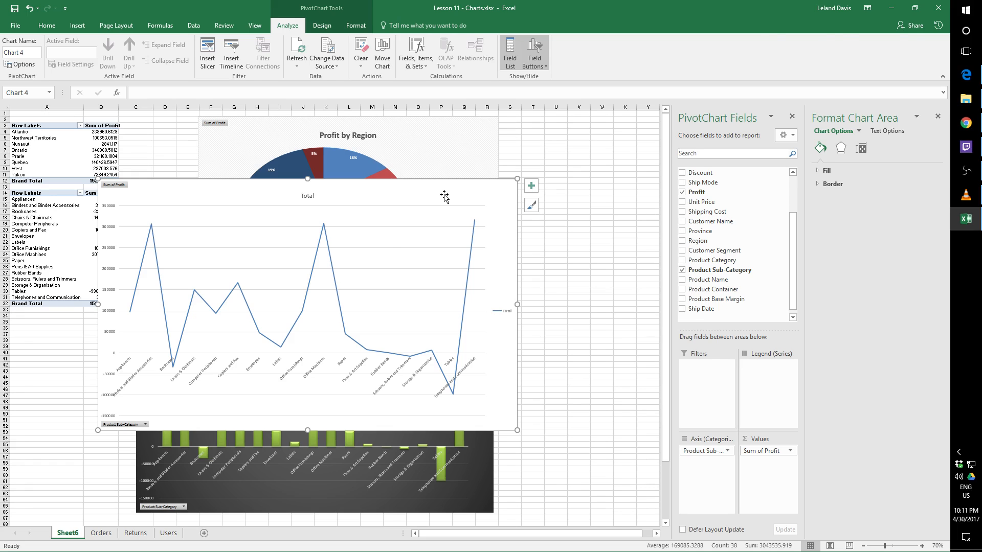
key(Delete)
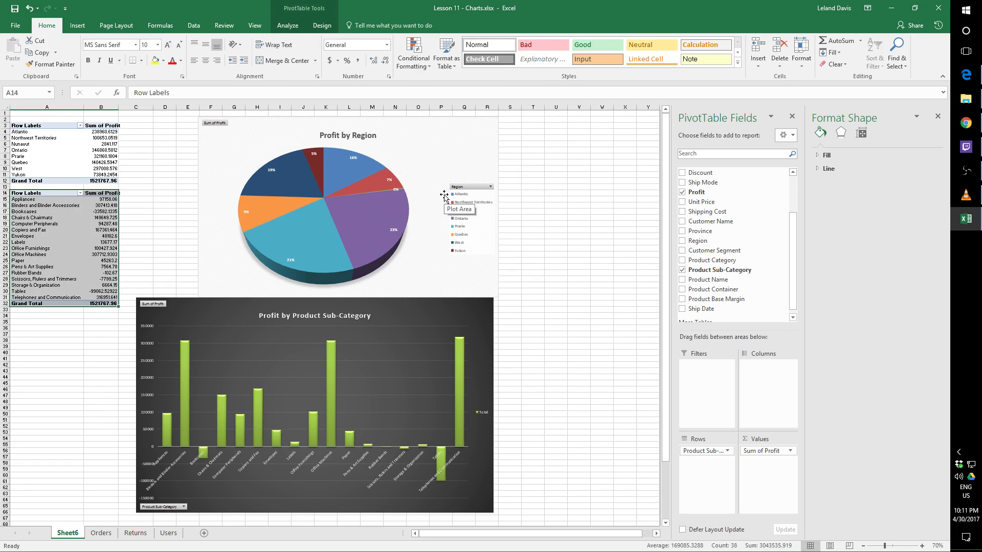